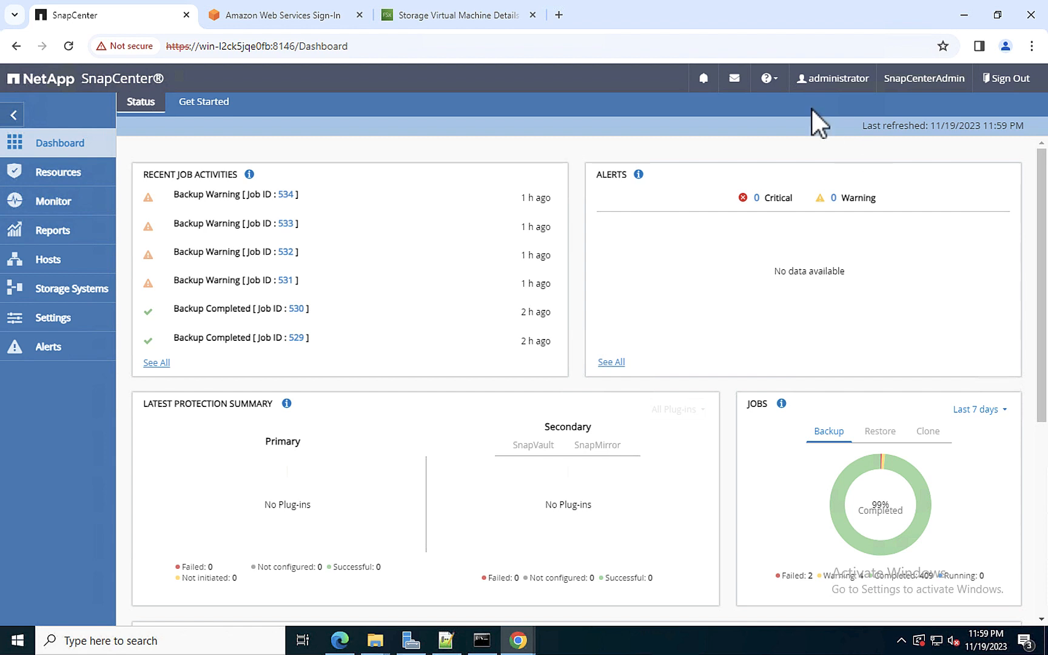
# Step: Follow the getting-started guide for adding storage connections and begin a new ONTAP storage system entry
pyautogui.click(779, 86)
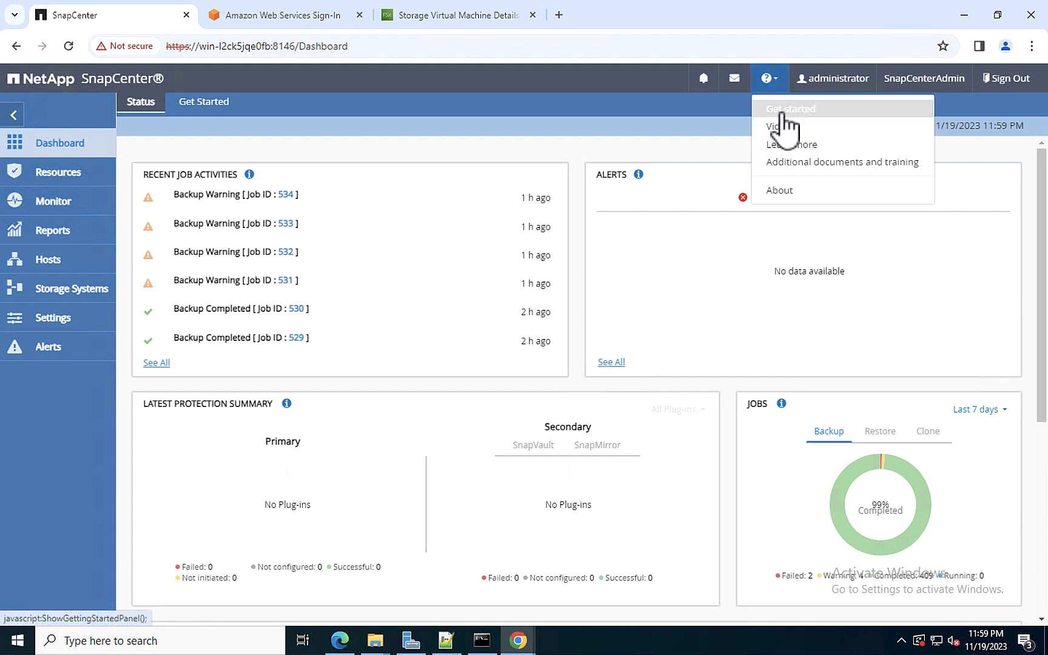
pyautogui.click(782, 110)
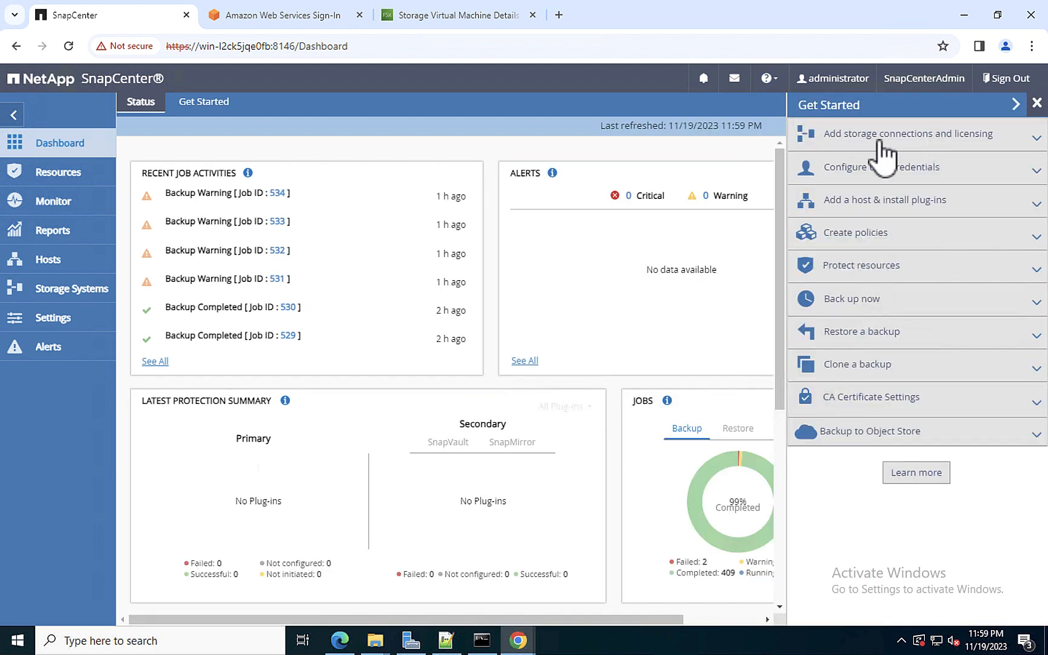
pyautogui.click(905, 144)
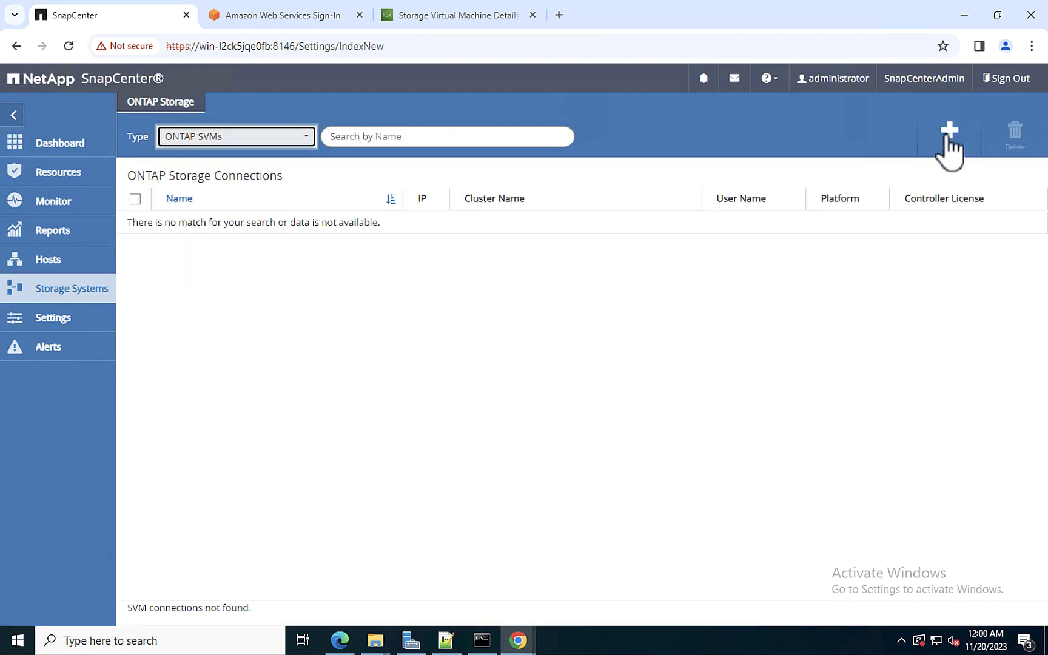
pyautogui.click(946, 135)
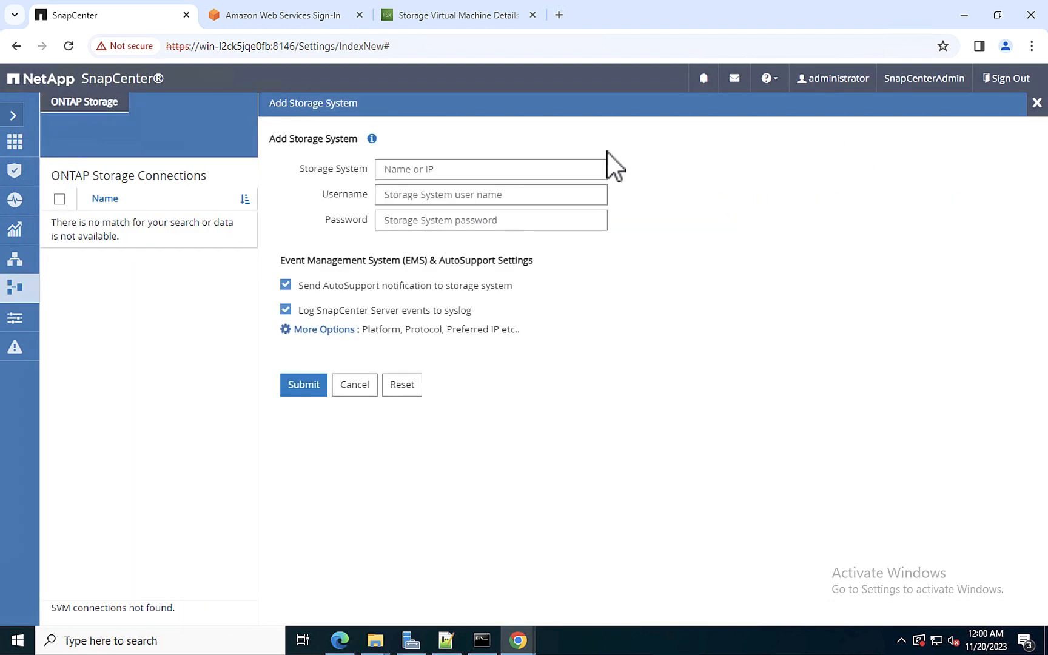
pyautogui.click(409, 168)
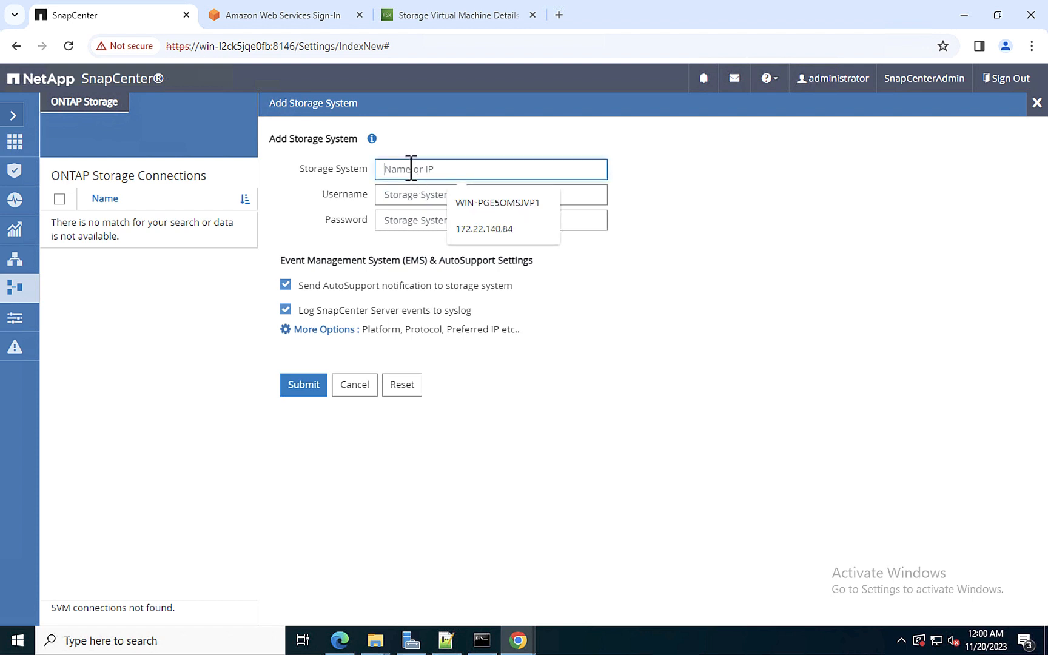
# Step: Switch to the AWS FSx console and look up the management endpoint IP address in FSxBlueXPDRFS0001's ONTAP administration details
pyautogui.click(436, 17)
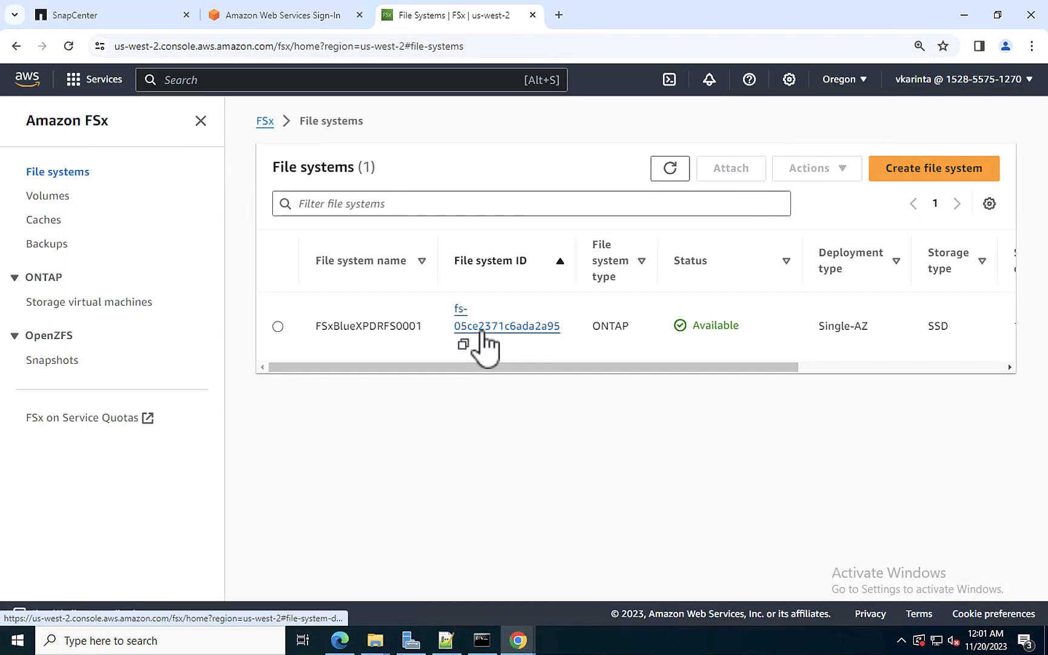
pyautogui.click(483, 339)
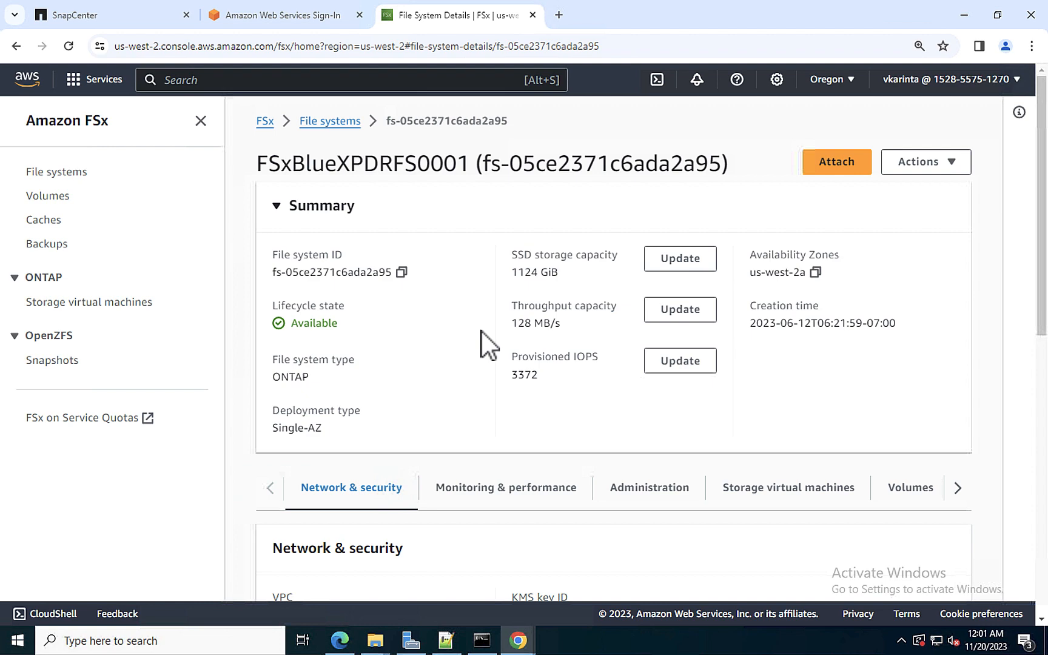
pyautogui.scroll(-1, 606, 418)
pyautogui.click(636, 424)
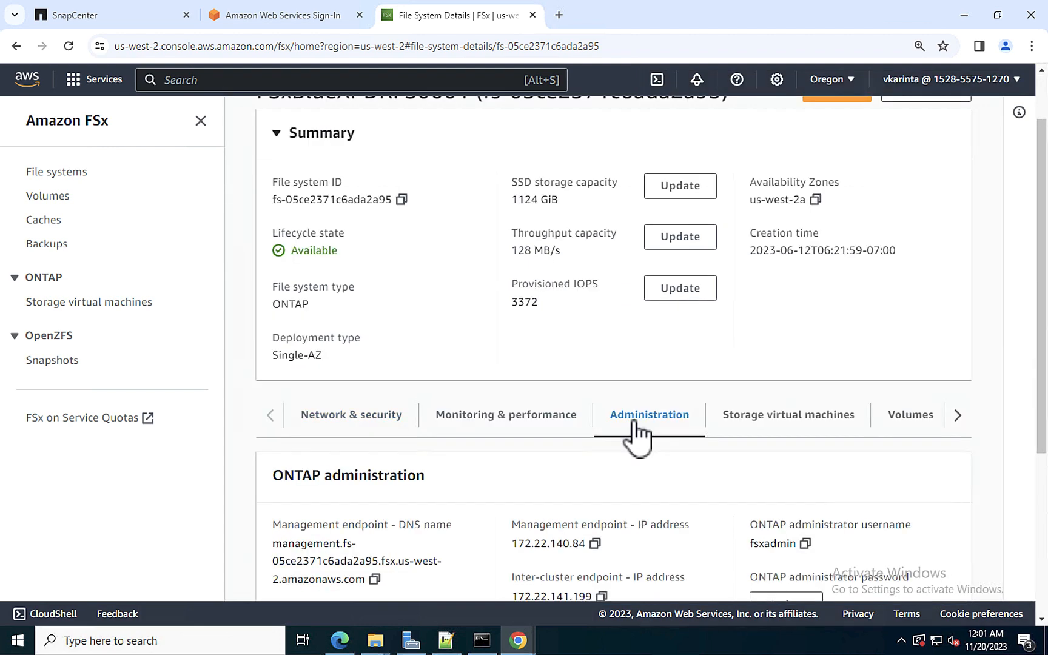
pyautogui.scroll(-1, 635, 437)
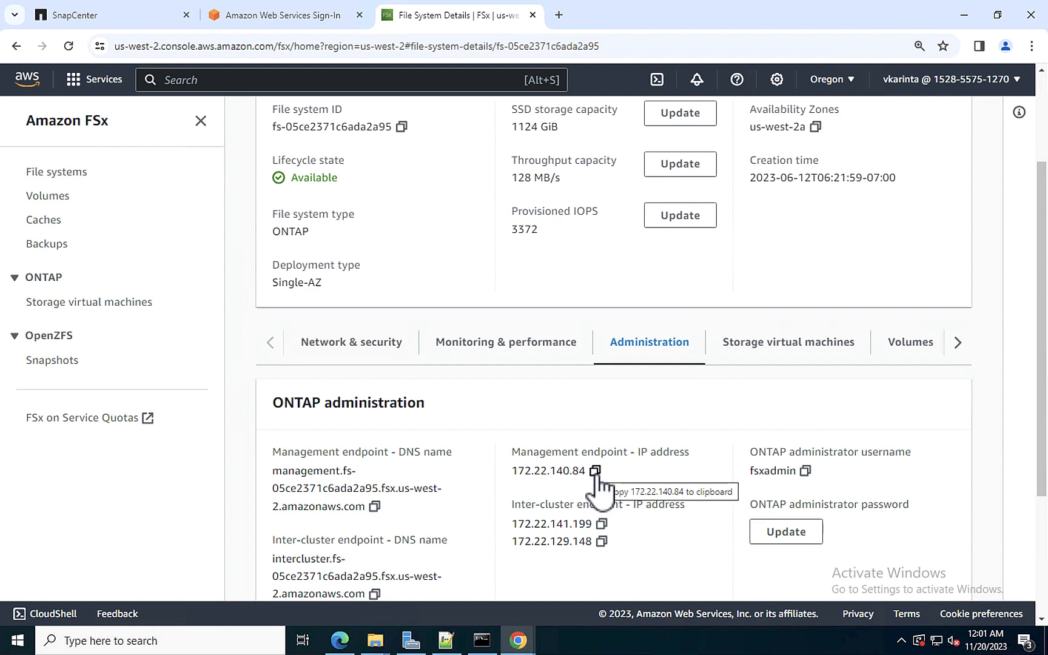
# Step: Back in SnapCenter, add storage system 172.22.140.84 with username fsxadmin and the storage system password, and submit it
pyautogui.click(88, 9)
pyautogui.click(394, 170)
pyautogui.click(428, 222)
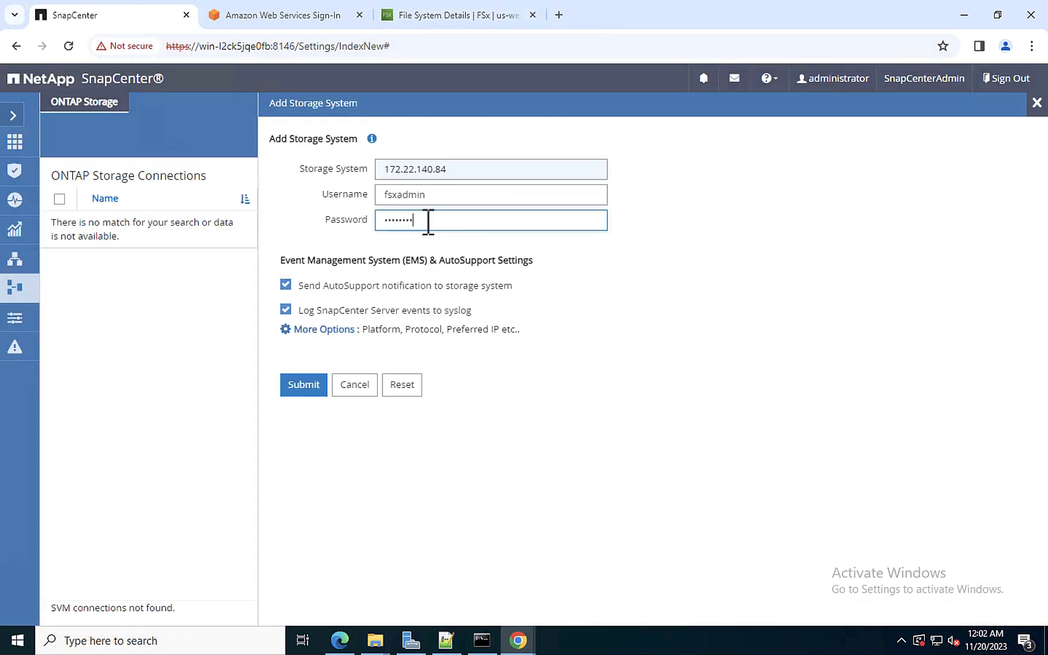
pyautogui.click(313, 386)
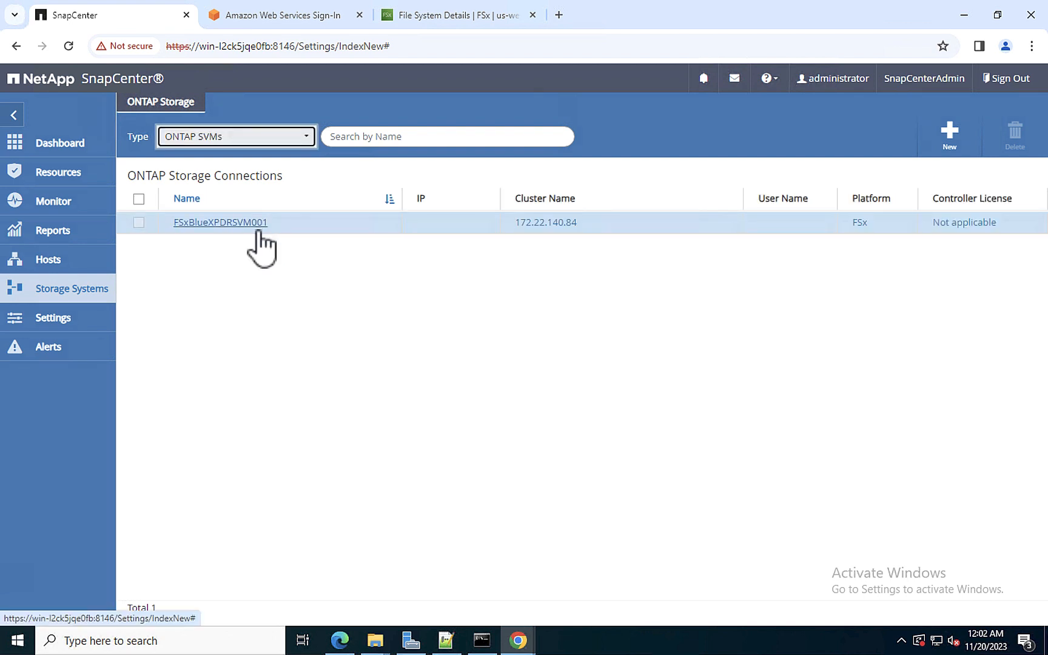
# Step: Begin adding a managed host of type vSphere with host name 192.168.1.5
pyautogui.click(64, 262)
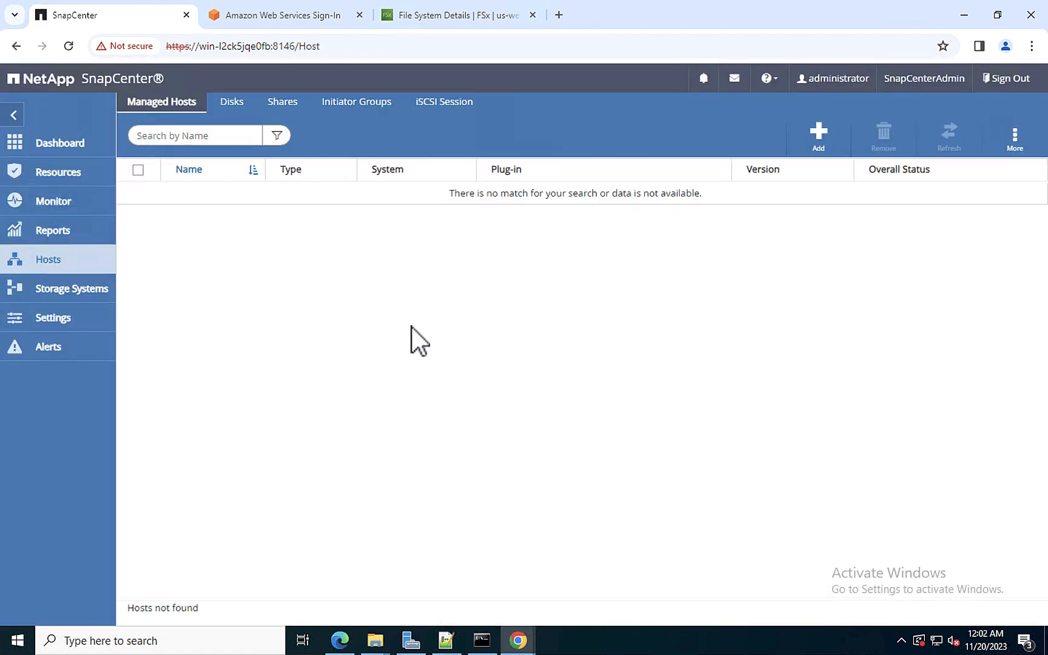
pyautogui.click(818, 141)
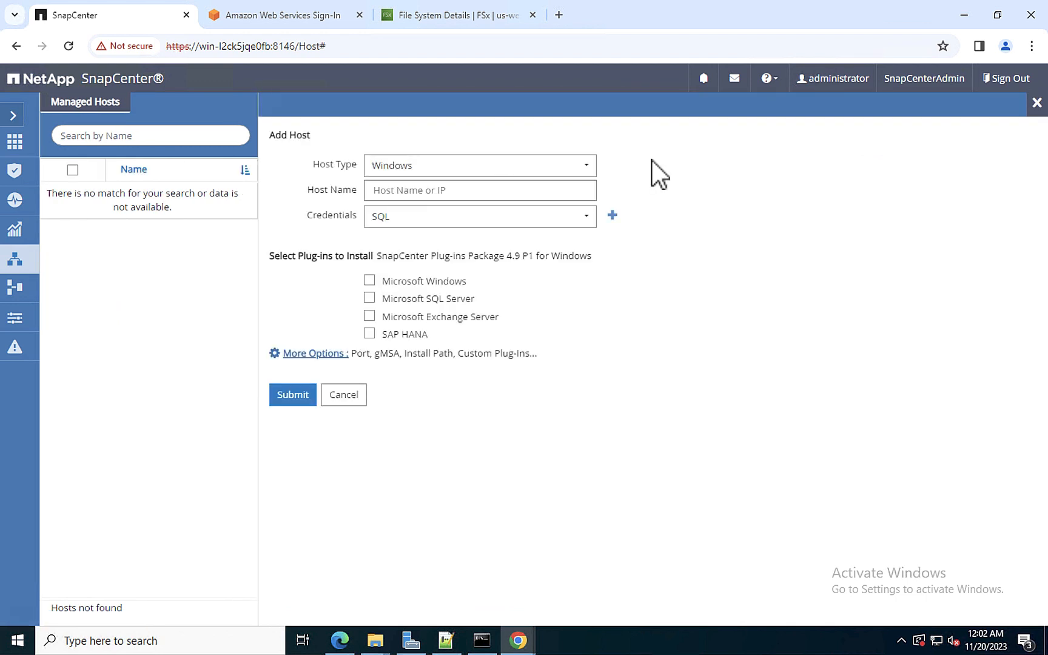
pyautogui.click(582, 168)
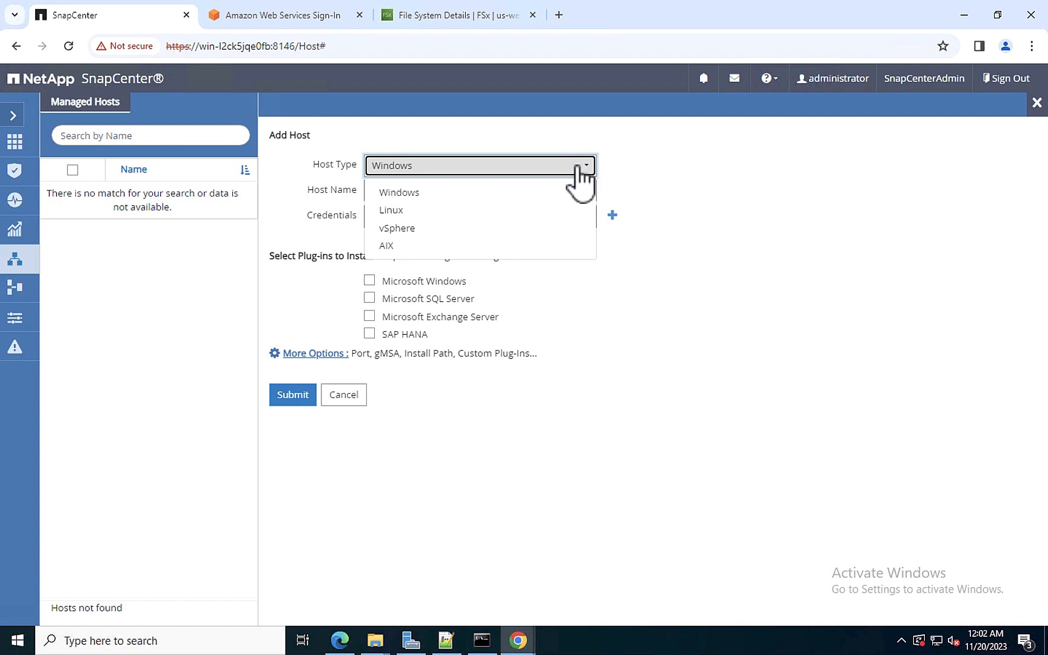
pyautogui.click(425, 229)
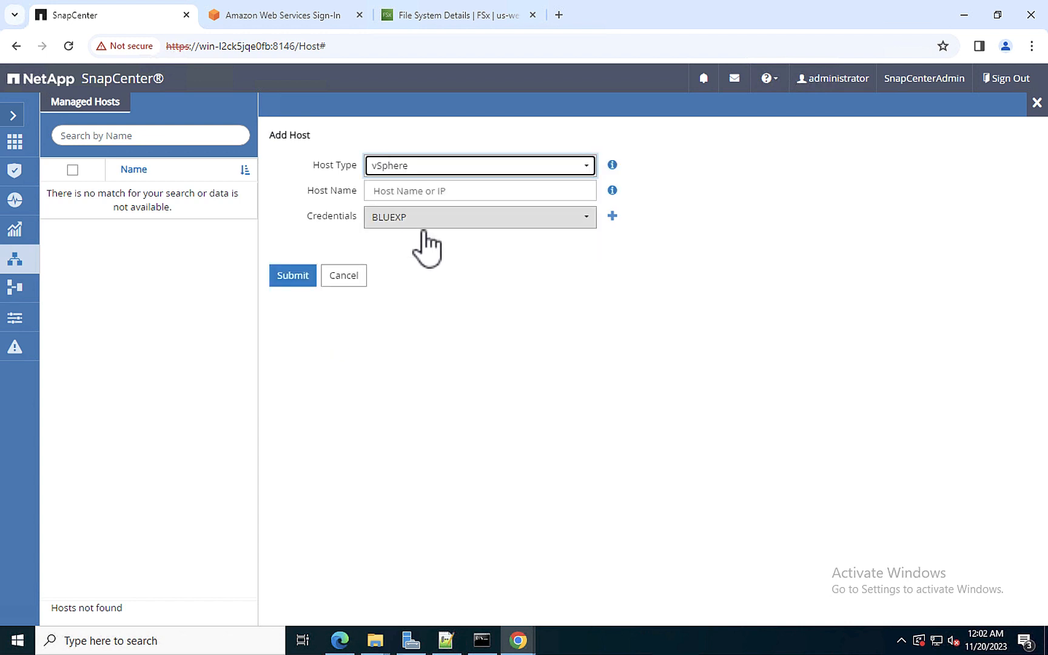
pyautogui.click(429, 192)
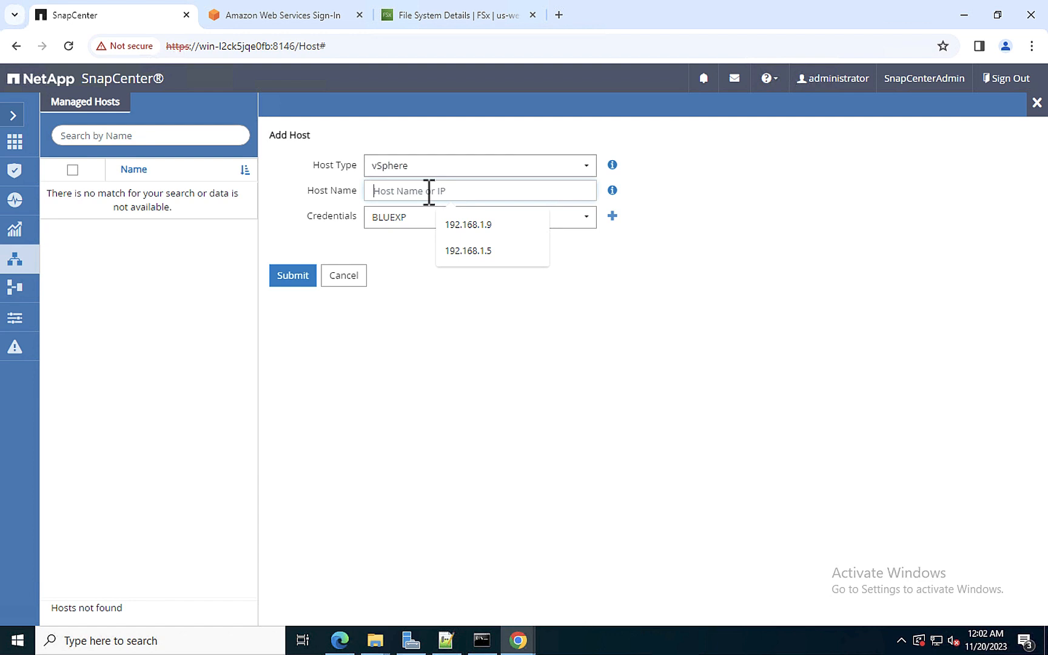
pyautogui.click(465, 251)
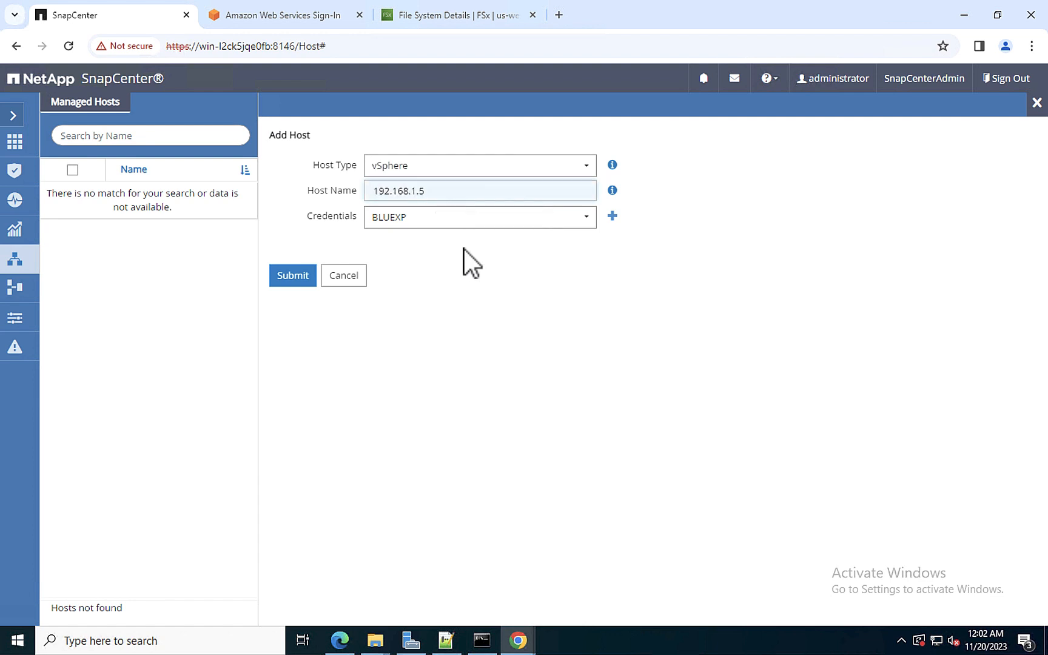
# Step: Create the VMCreds credentials with user name admin and the account password, and submit the vSphere host
pyautogui.click(612, 221)
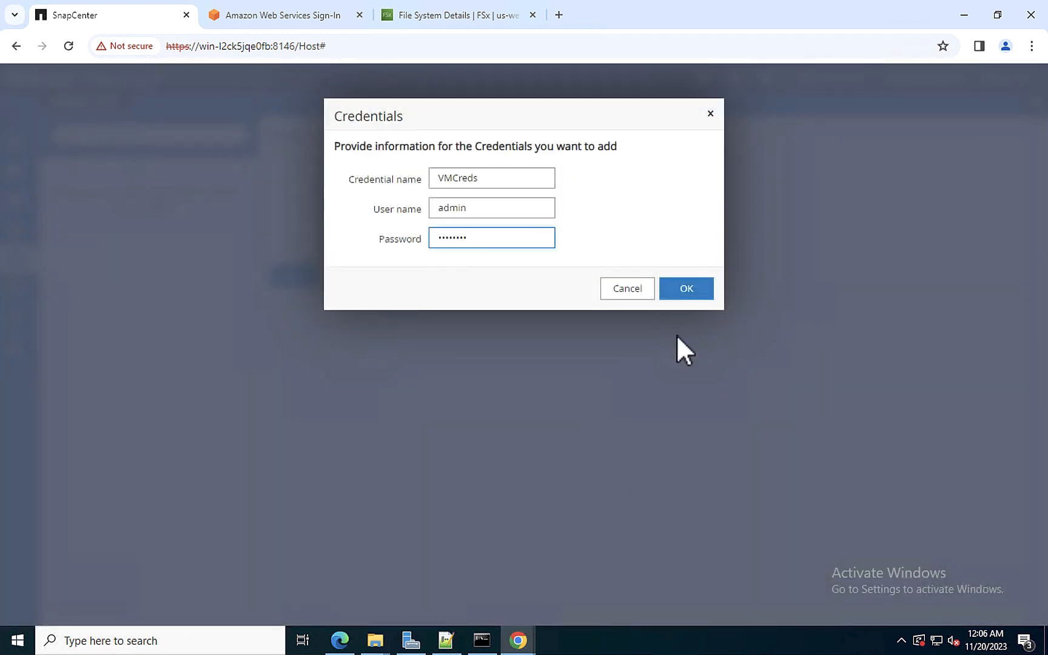
pyautogui.click(689, 296)
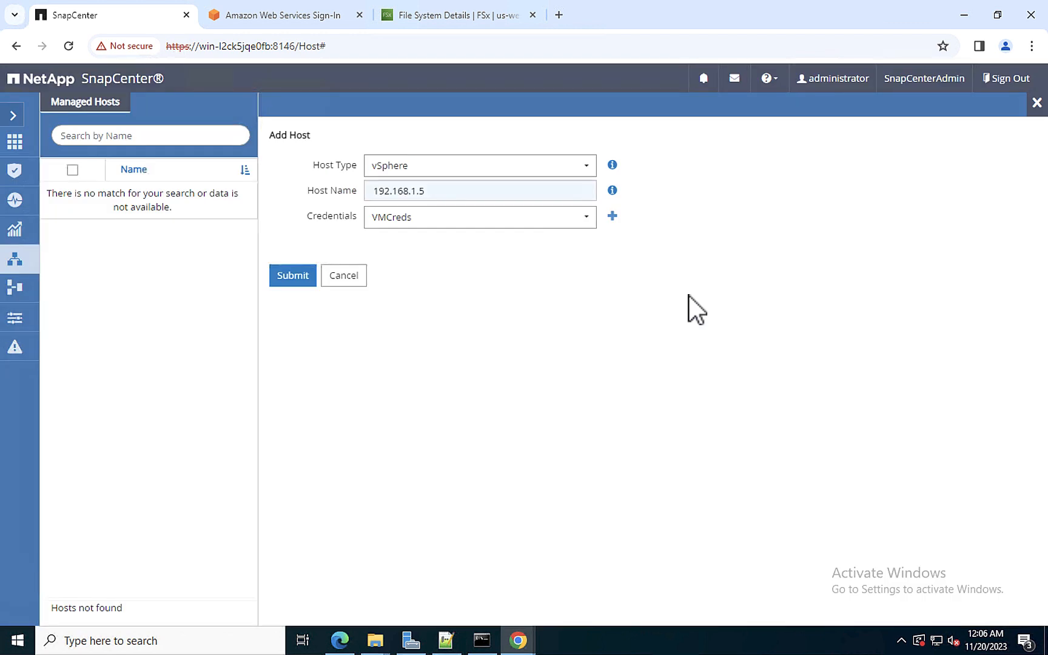
pyautogui.click(284, 281)
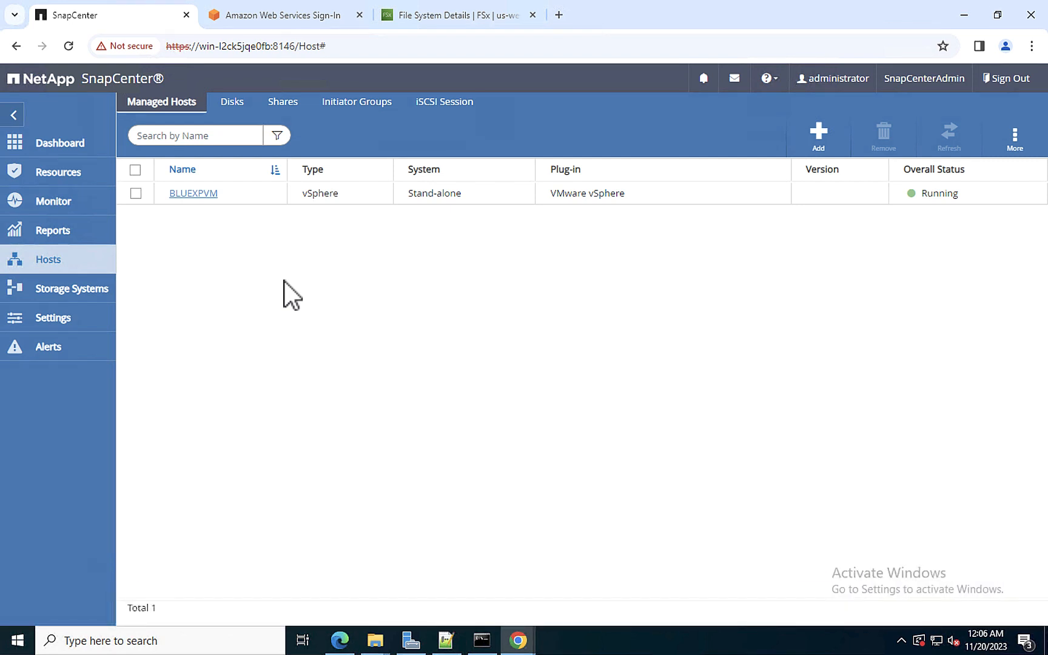
# Step: Add Windows host 192.168.1.9 with SQL credentials and the Microsoft Windows and Microsoft SQL Server plug-ins, and start adding another host
pyautogui.click(818, 137)
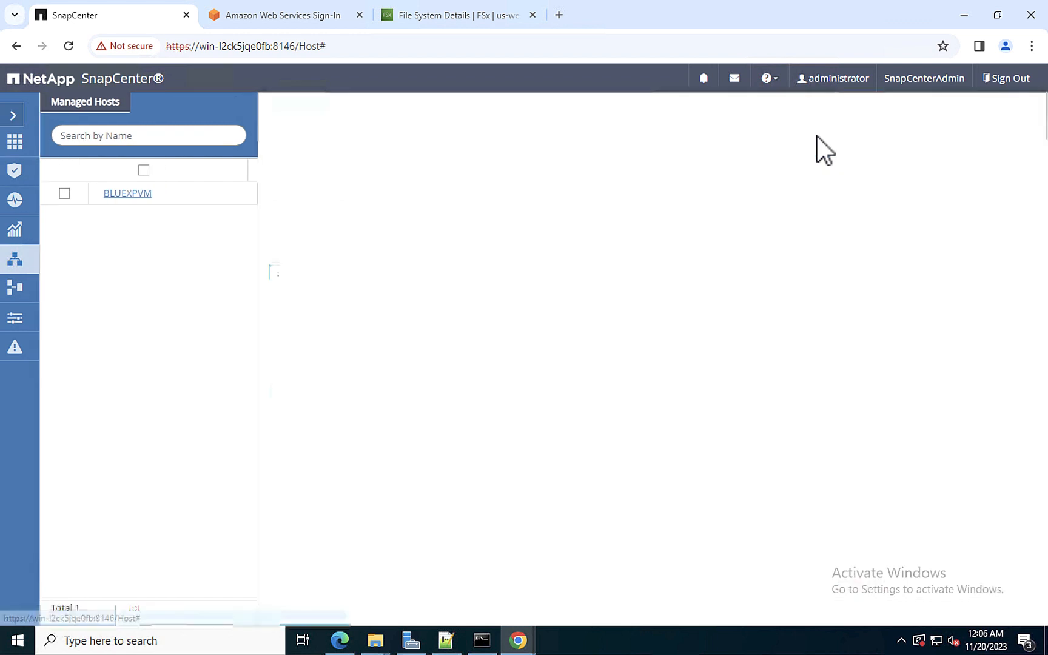
pyautogui.click(439, 194)
pyautogui.write('192.168')
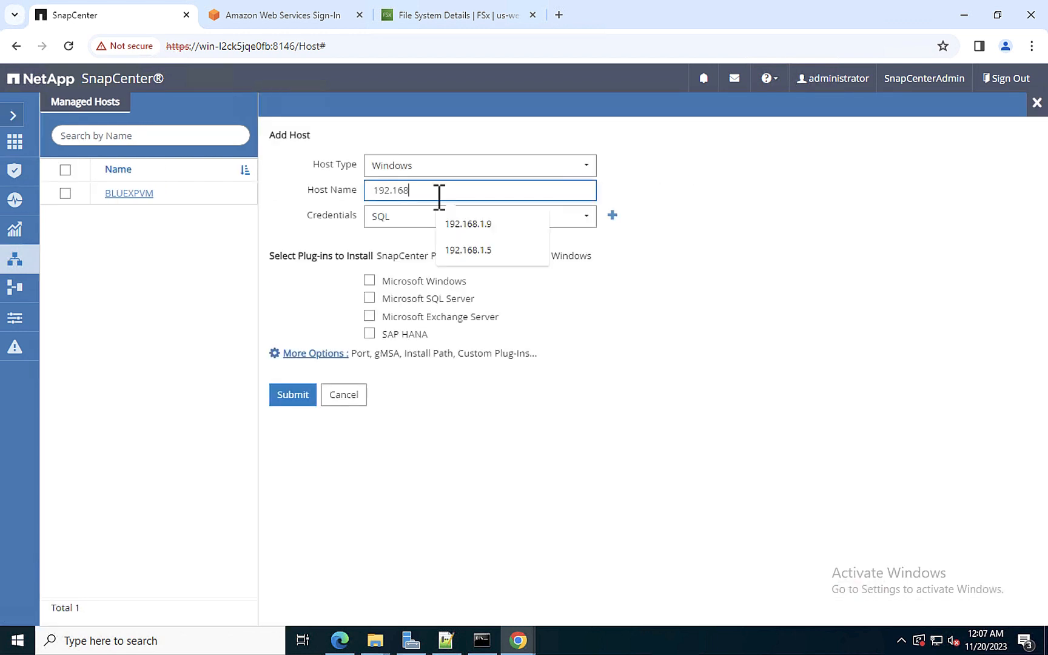
pyautogui.write('.1.9')
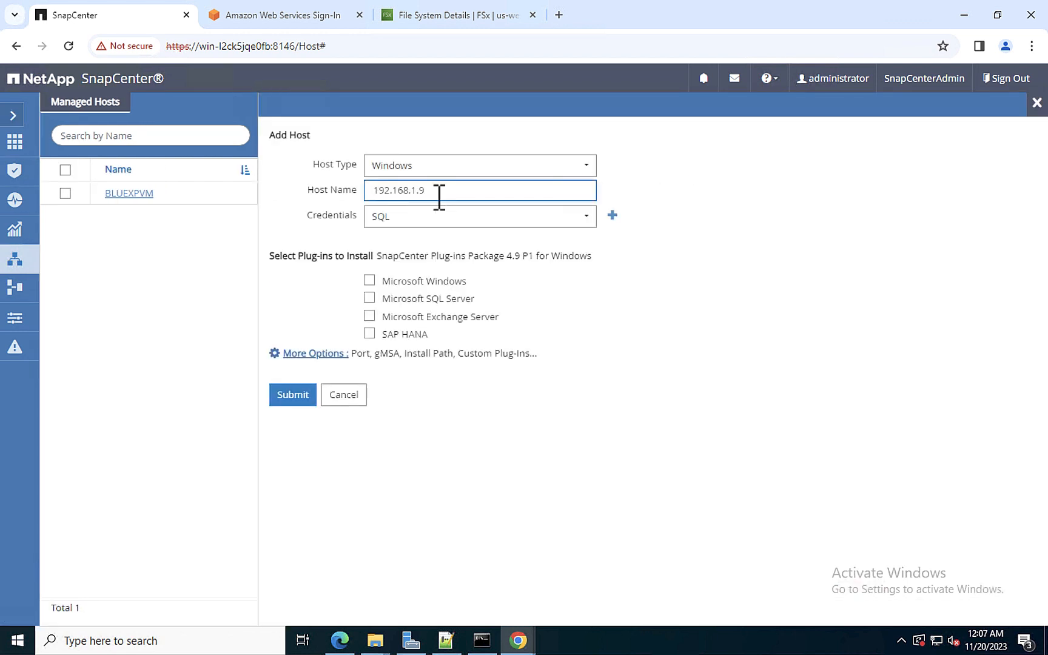
pyautogui.click(369, 281)
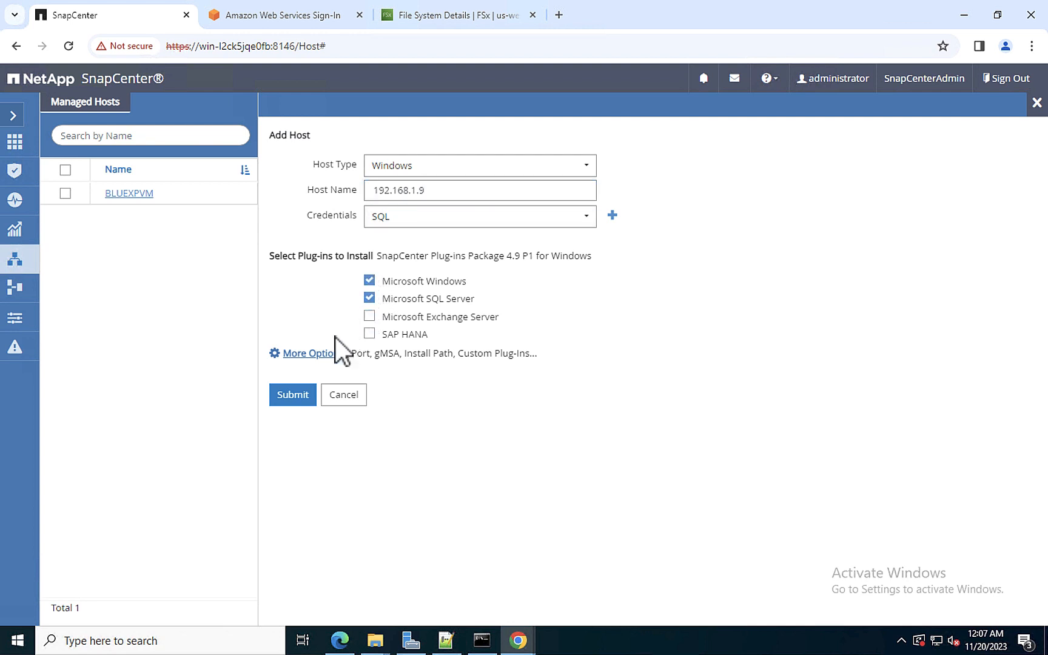
pyautogui.click(295, 397)
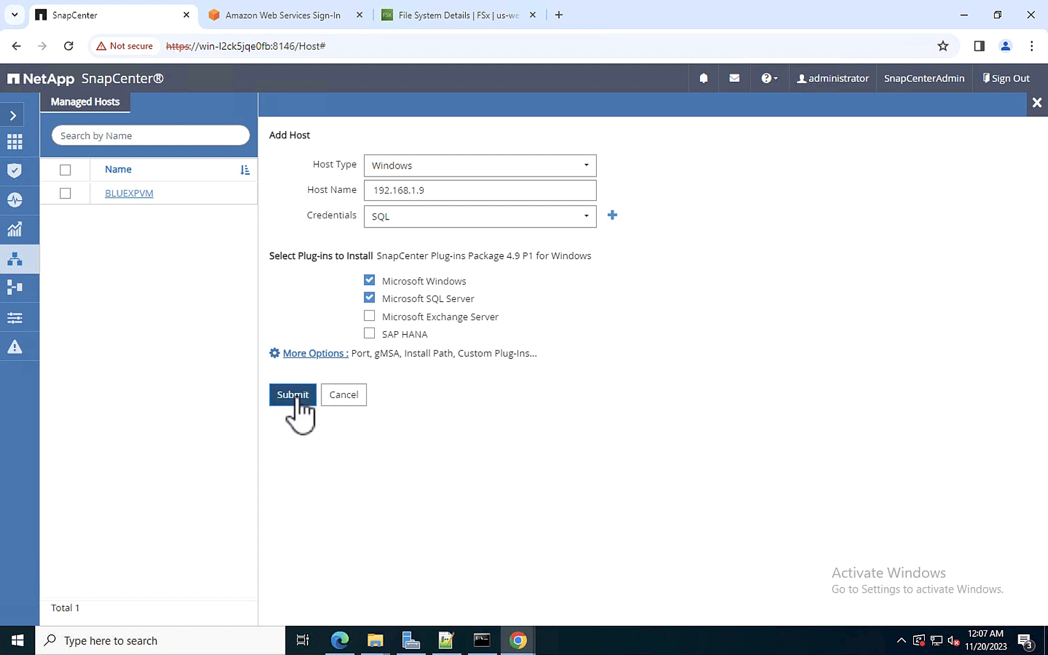
pyautogui.click(297, 397)
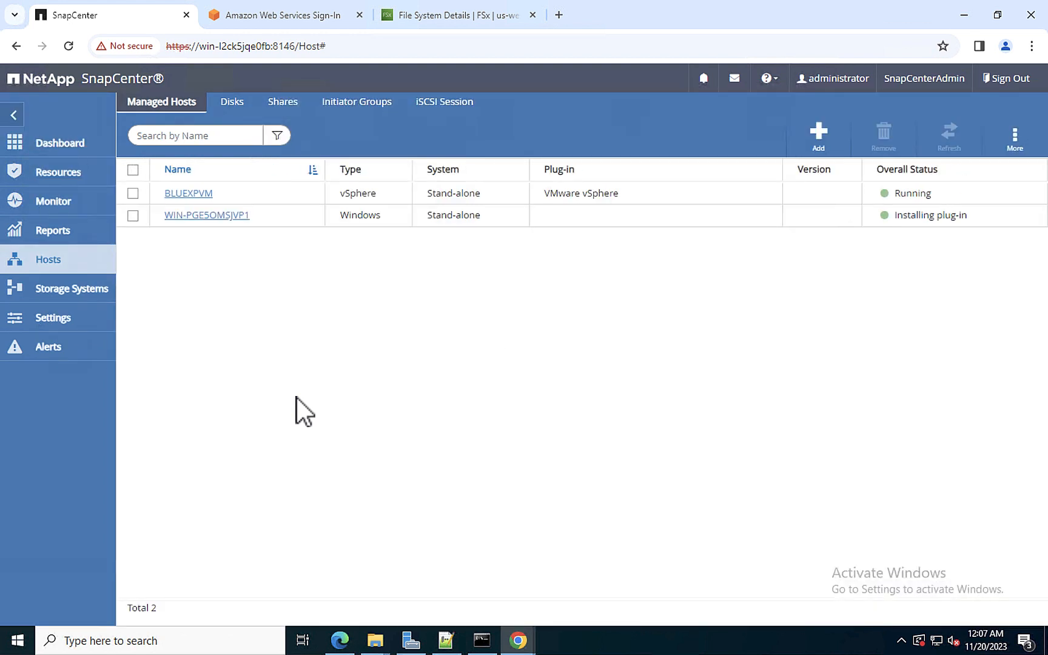
pyautogui.click(819, 132)
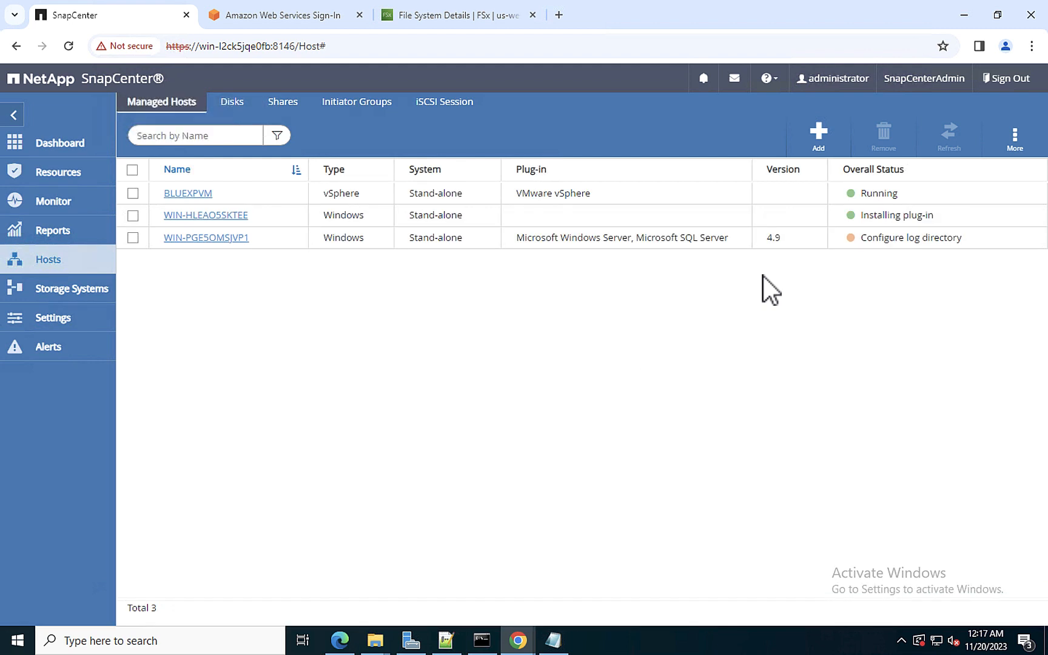
# Step: Set the SQL Server plug-in's host log directory for WIN-PGE5OMSJVP1 to E:\SQLLOG, save it and close the host details
pyautogui.click(665, 244)
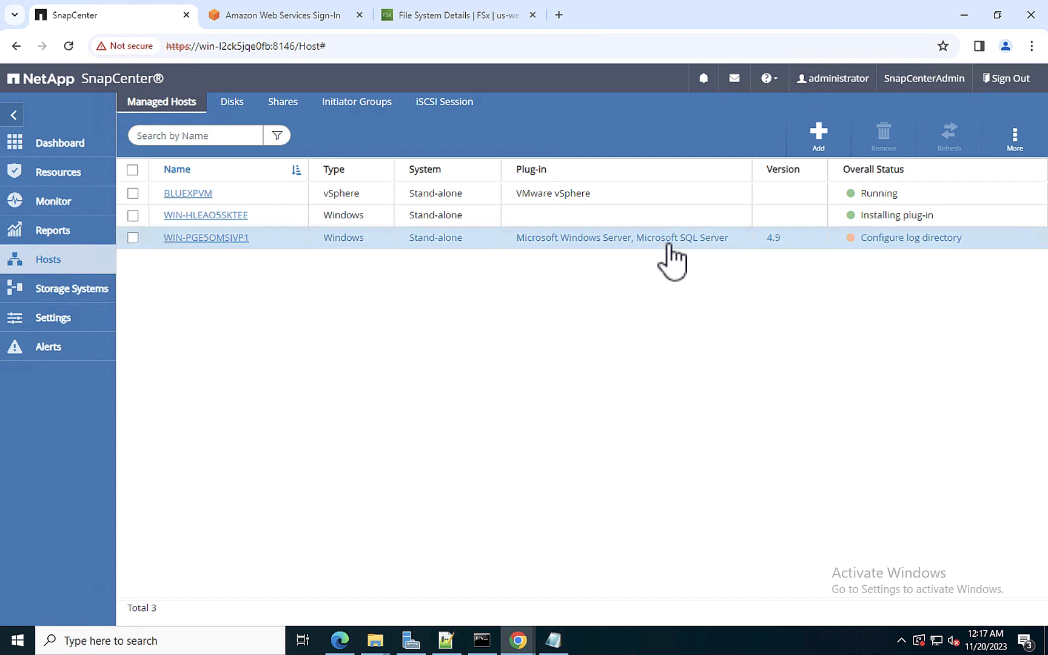
pyautogui.click(205, 243)
pyautogui.click(579, 353)
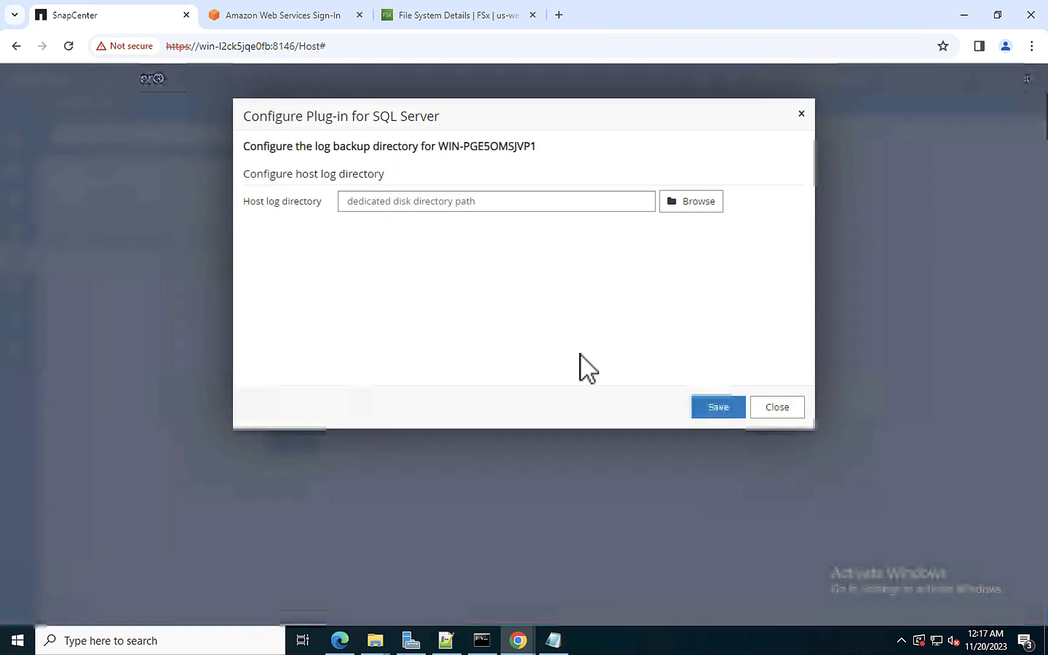
pyautogui.click(673, 203)
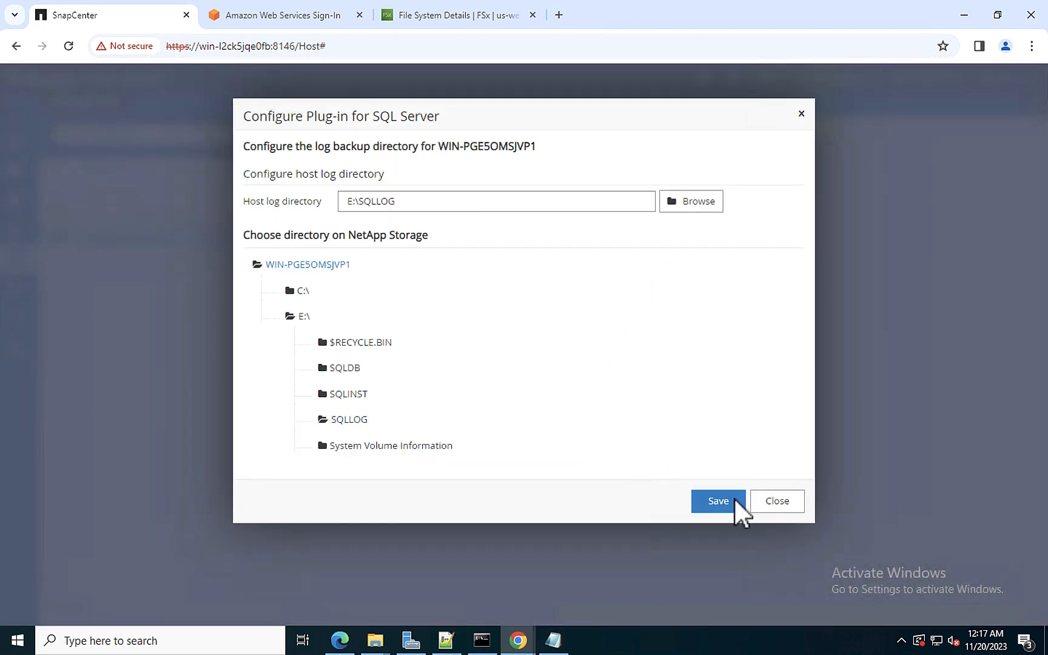
pyautogui.click(734, 498)
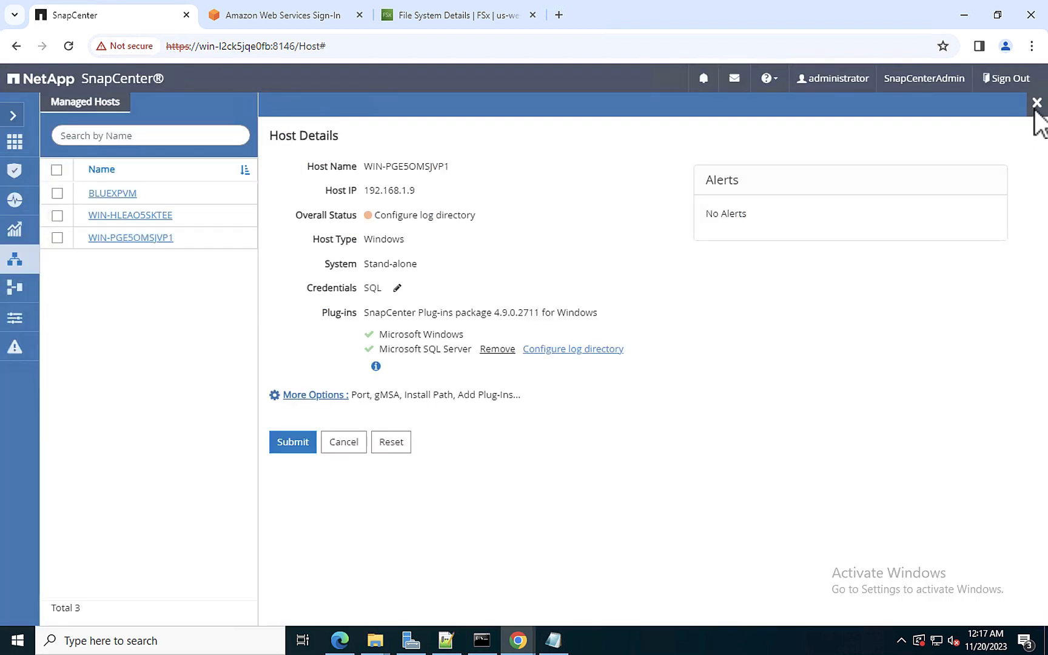
pyautogui.click(1035, 111)
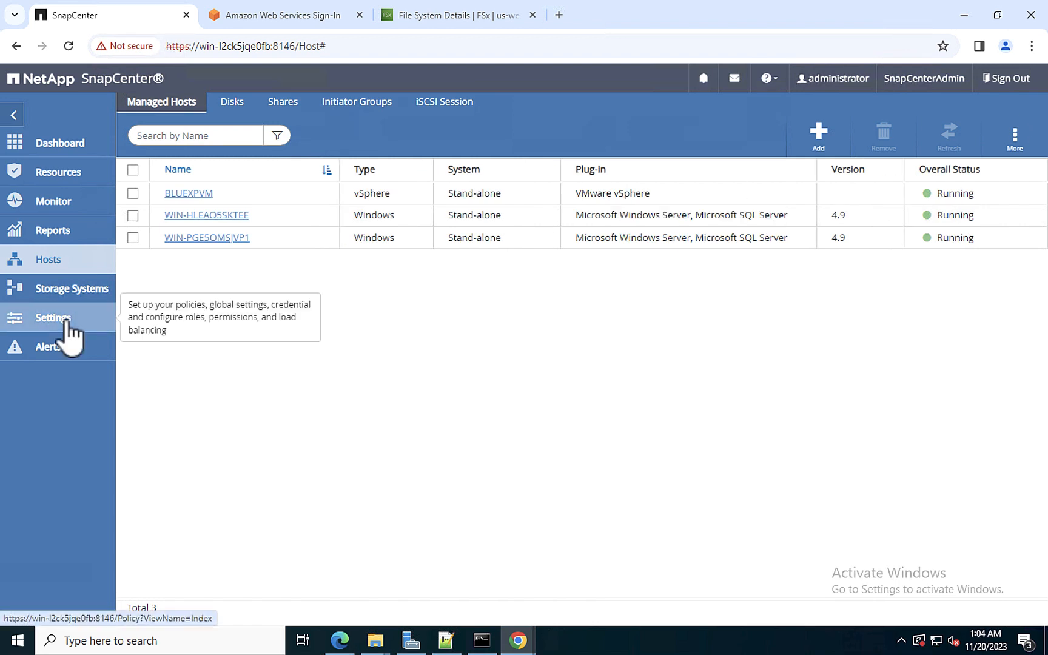
# Step: Start a new Microsoft SQL Server backup policy in the SnapCenter settings and name it SQL FULL Backups
pyautogui.click(67, 323)
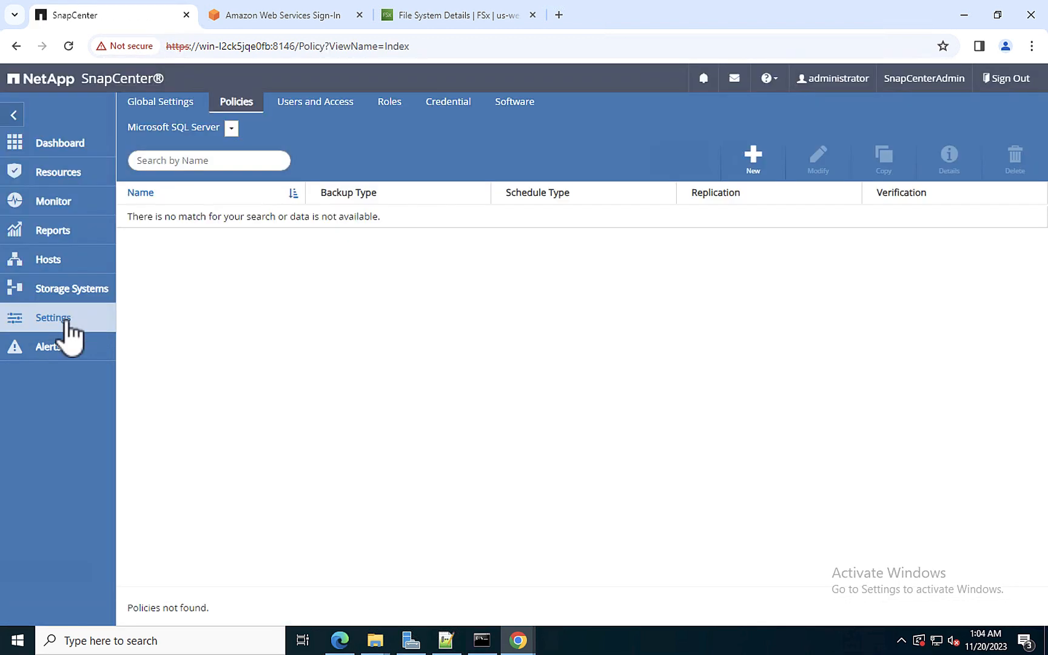
pyautogui.click(753, 156)
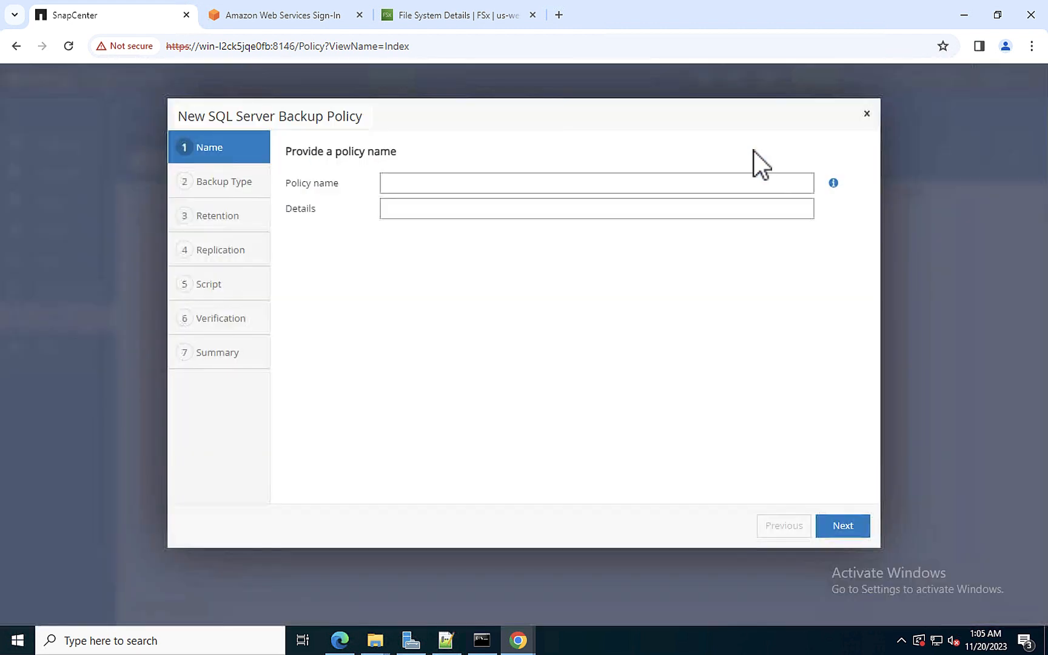
pyautogui.click(398, 185)
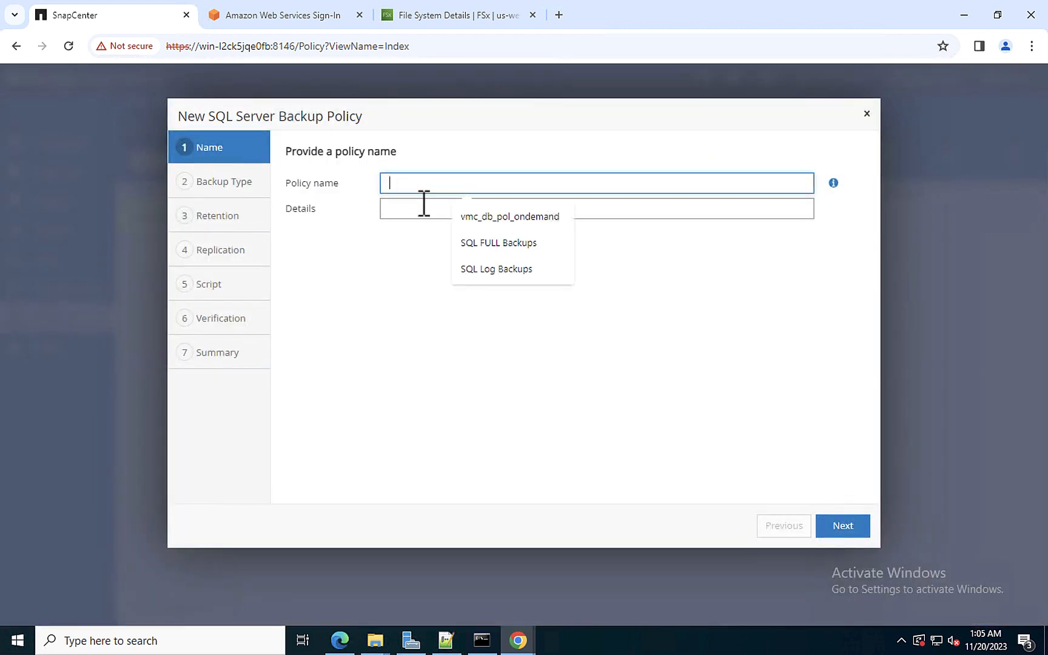
pyautogui.click(473, 245)
pyautogui.click(847, 527)
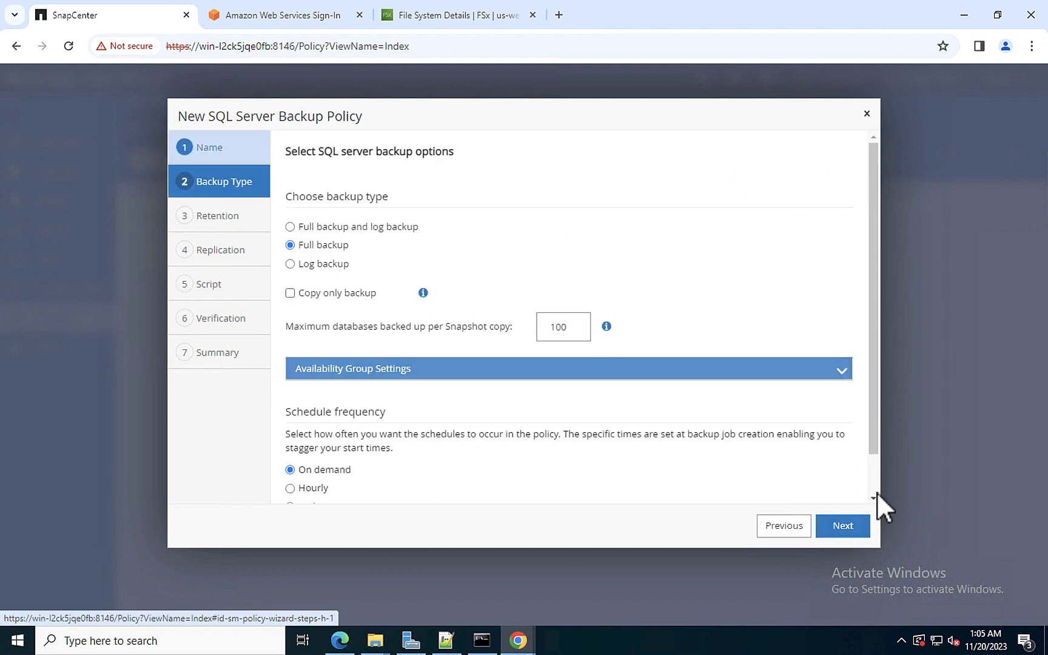
# Step: Set the full backup policy's schedule frequency to Daily, keep the default retention, replication, script and verification settings, and create the policy
pyautogui.scroll(-1, 876, 492)
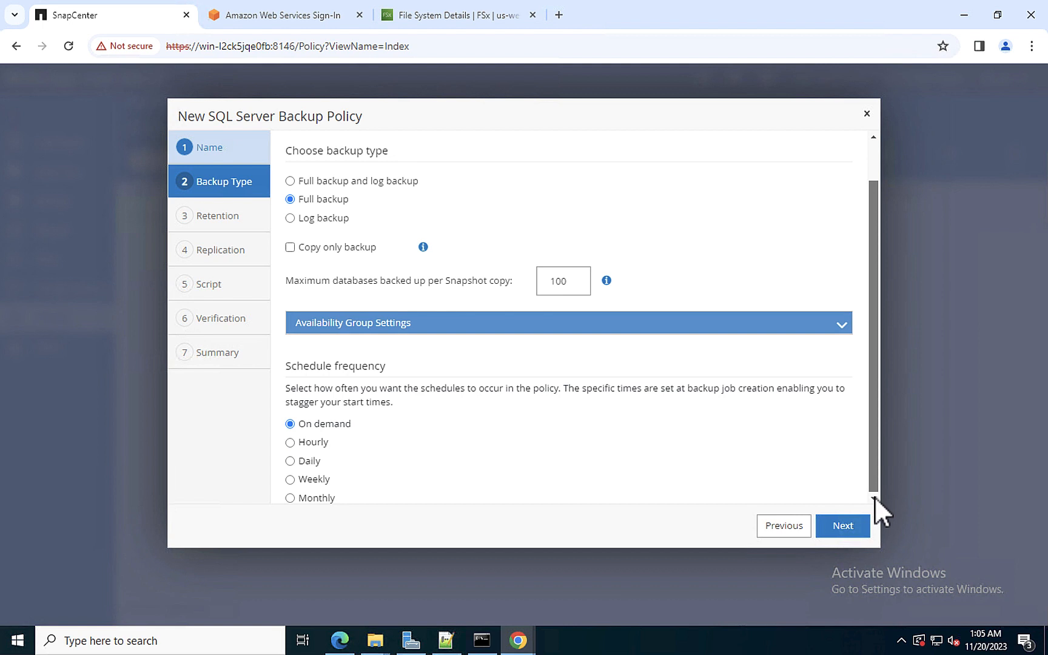
pyautogui.click(289, 464)
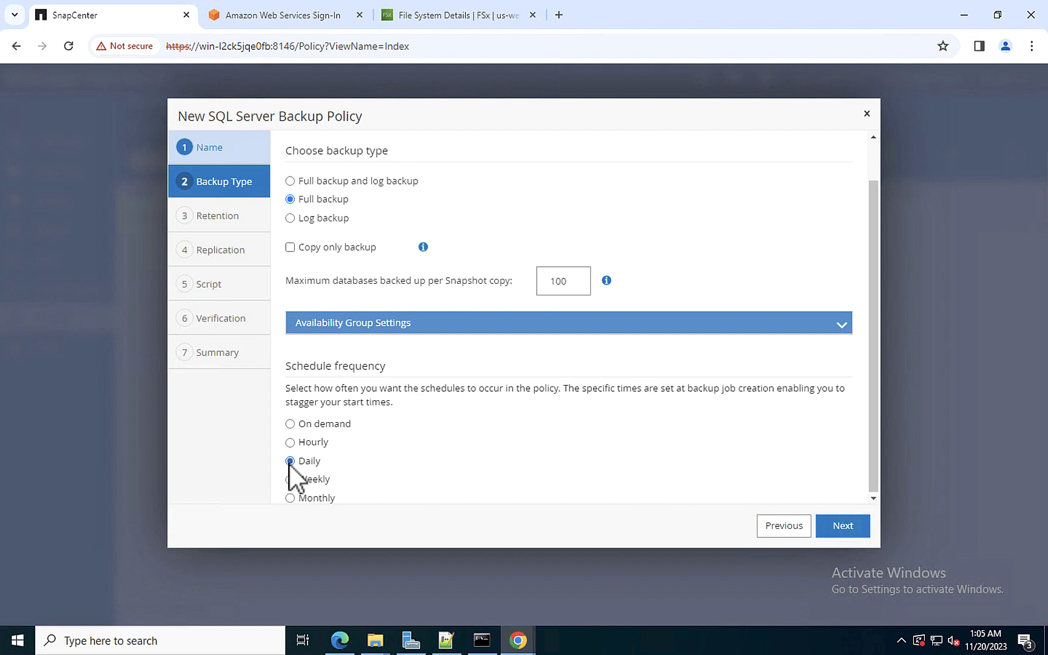
pyautogui.click(843, 526)
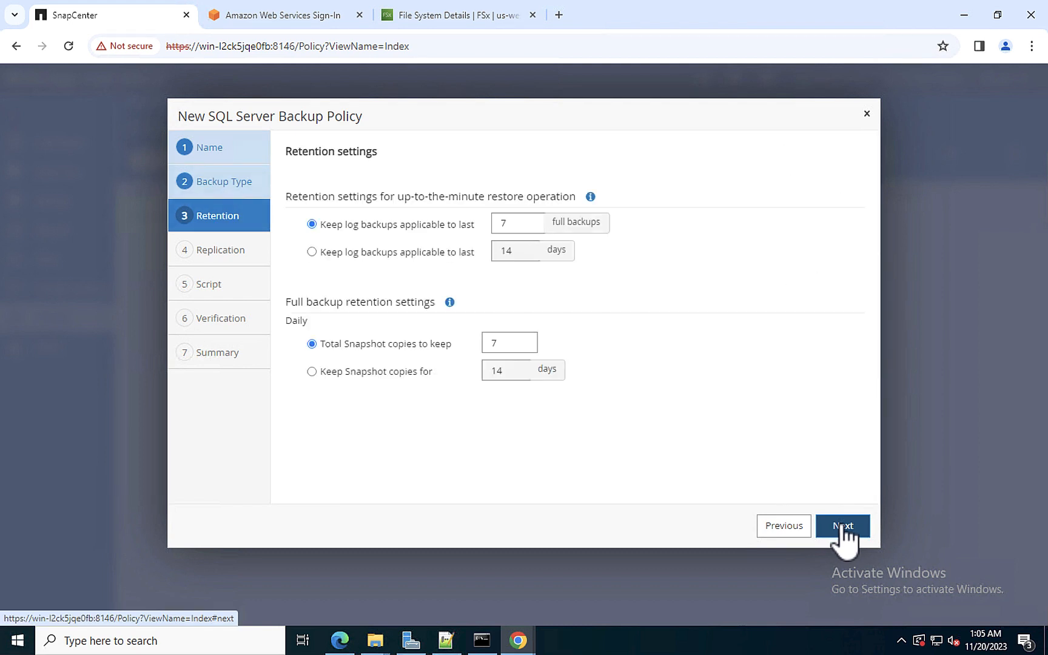
pyautogui.click(843, 526)
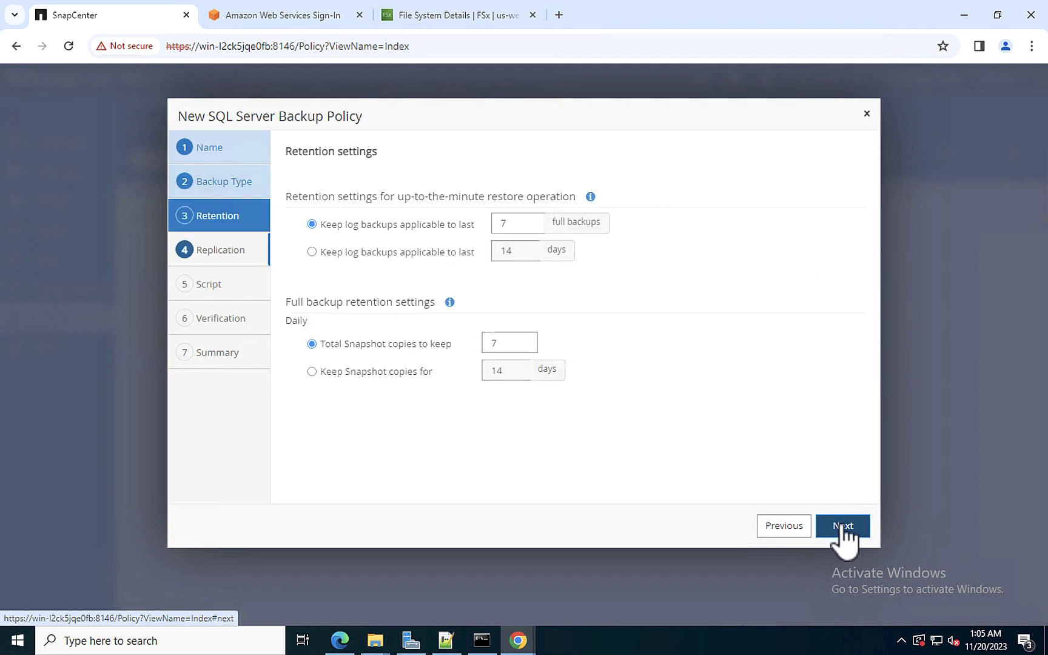
pyautogui.click(842, 526)
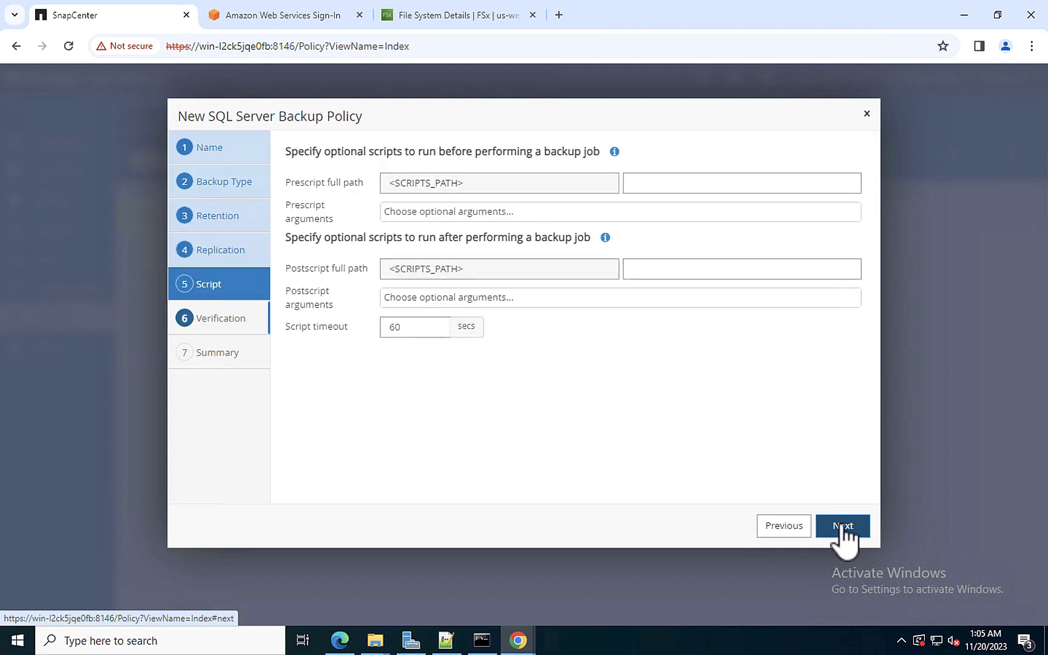
pyautogui.click(843, 526)
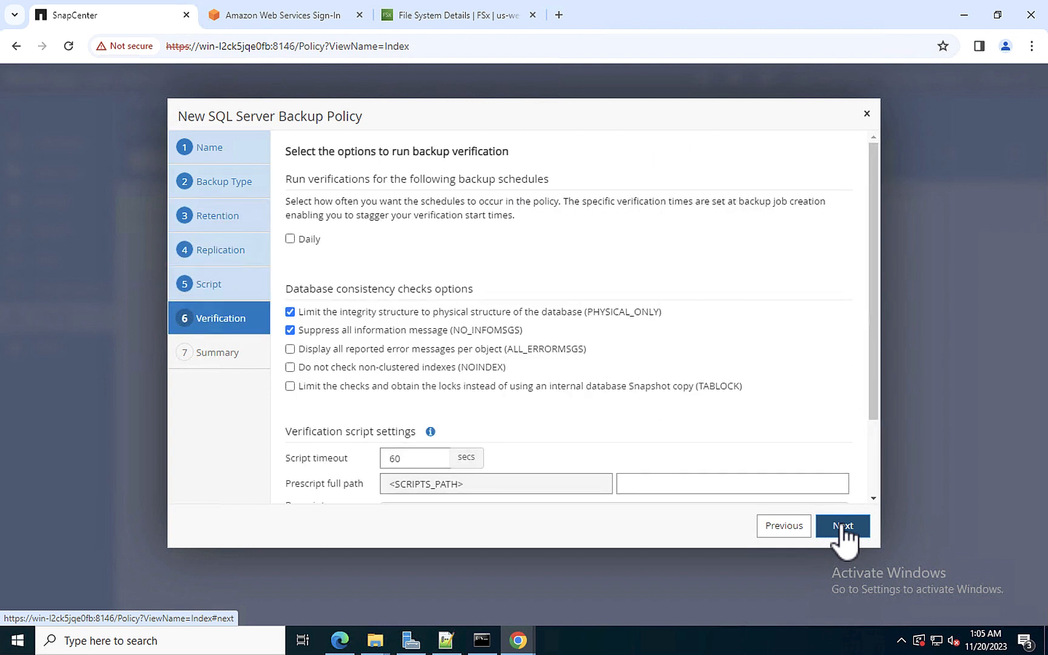
pyautogui.click(842, 527)
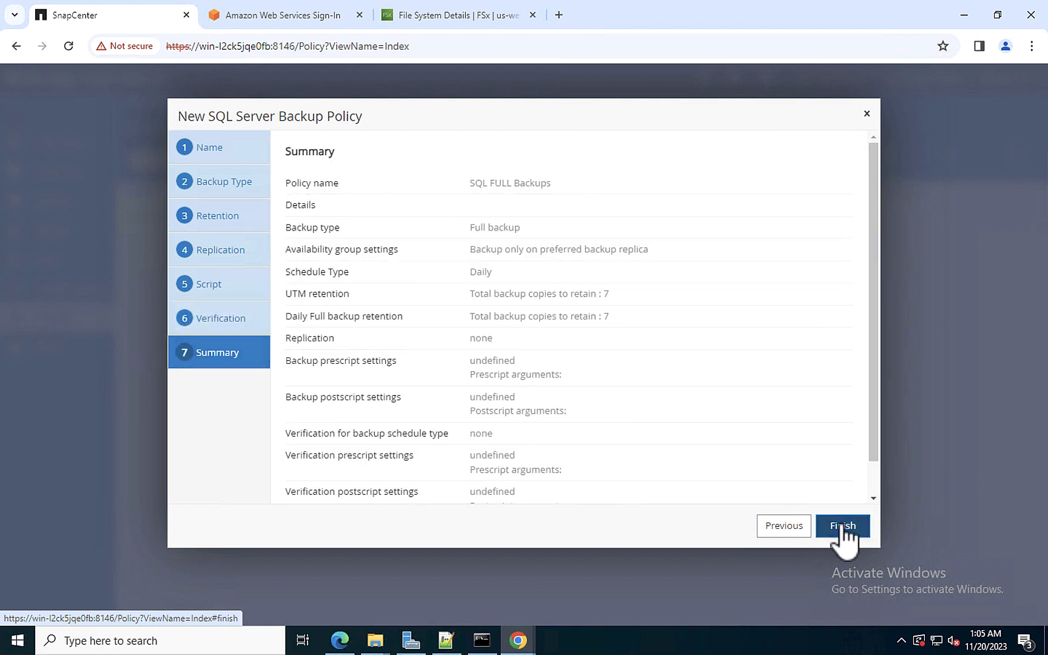
pyautogui.click(843, 526)
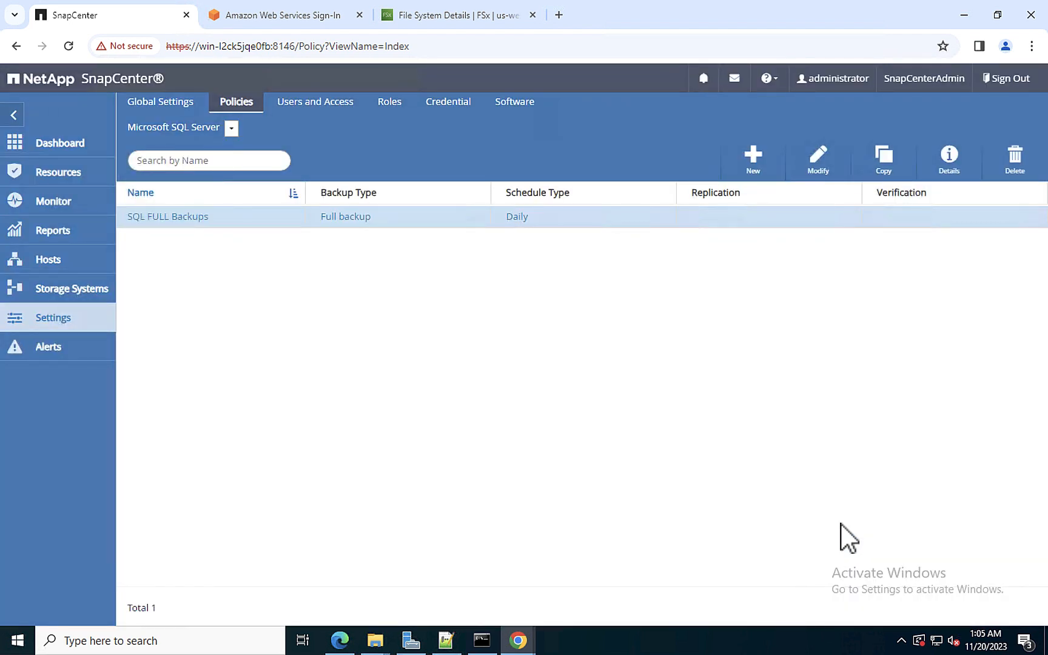
# Step: Start another SQL Server backup policy and name it SQL Log Backups
pyautogui.click(752, 156)
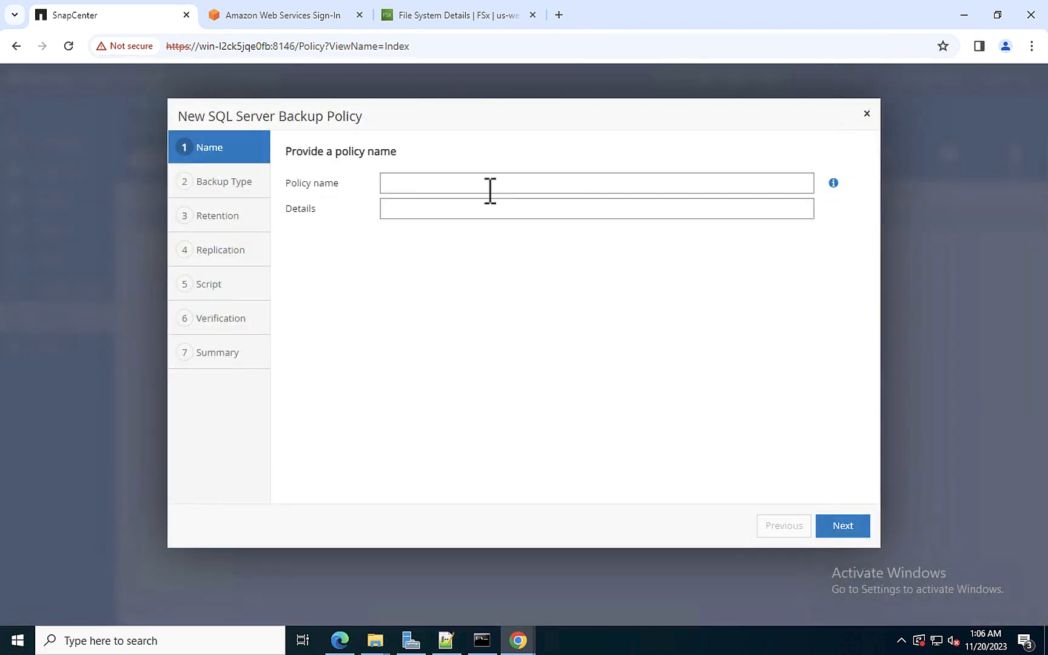
pyautogui.click(489, 191)
pyautogui.click(497, 272)
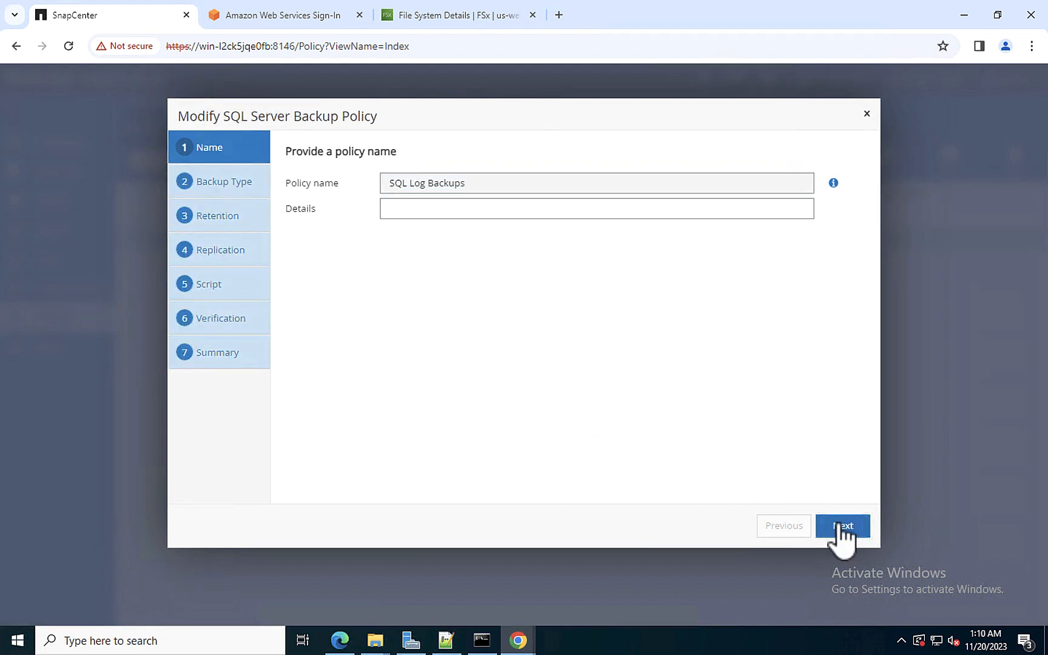
# Step: Set the SQL Log Backups policy's backup type to Log backup, keep its remaining settings and save the policy
pyautogui.click(840, 527)
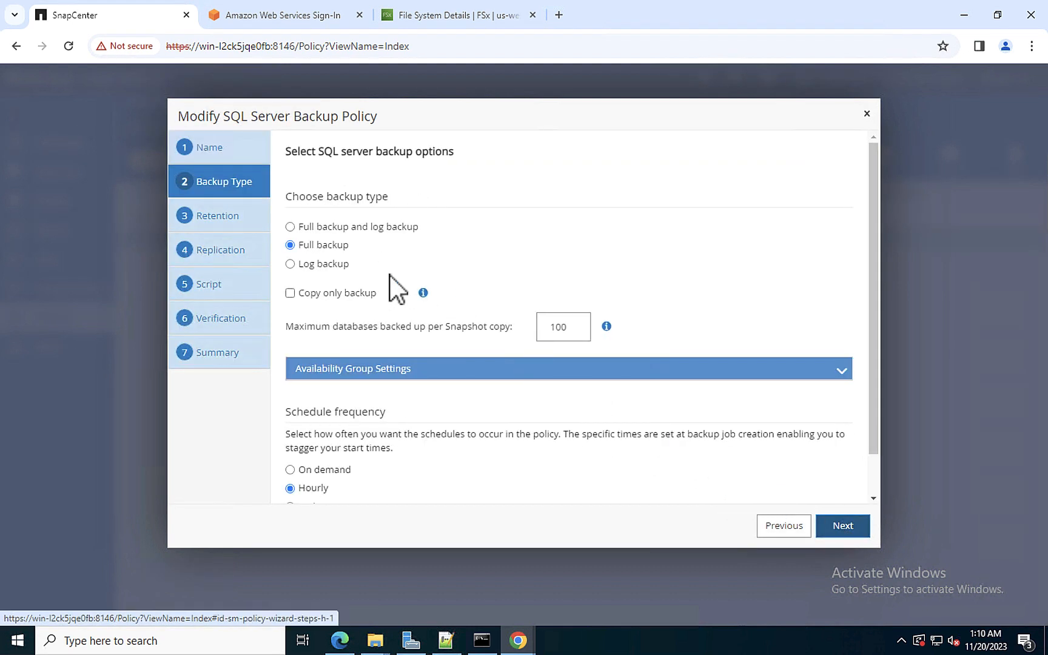
pyautogui.click(290, 265)
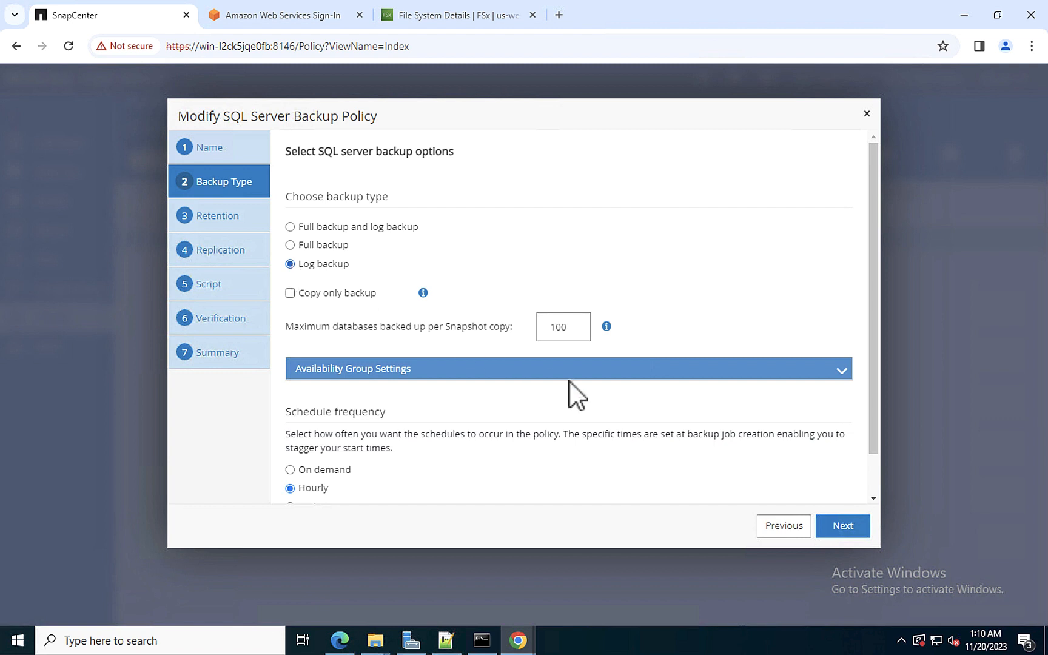
pyautogui.click(844, 525)
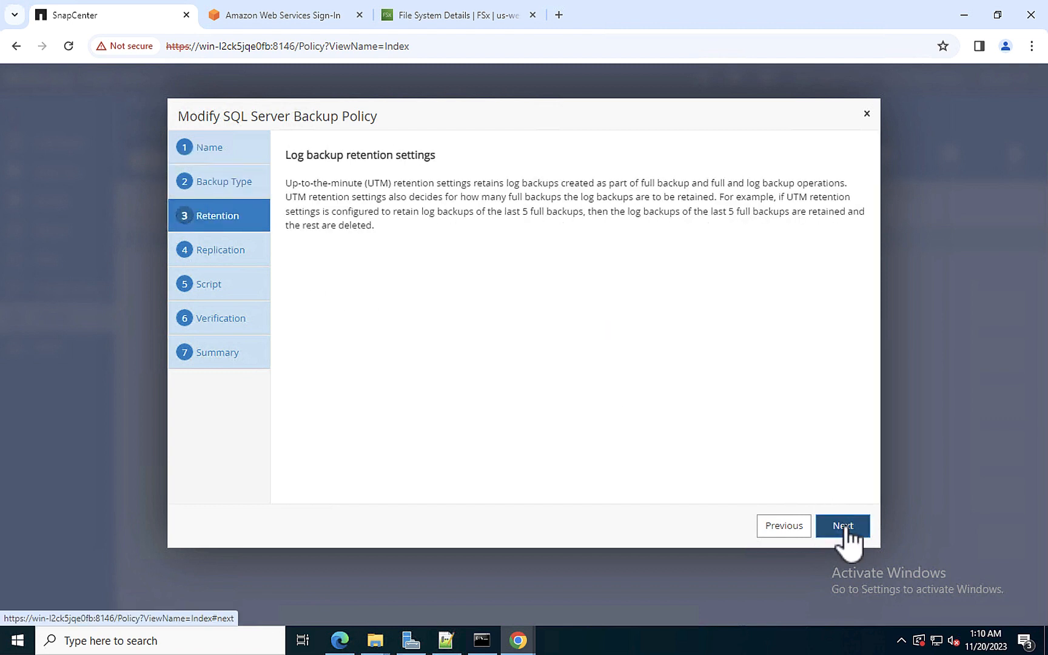
pyautogui.click(843, 526)
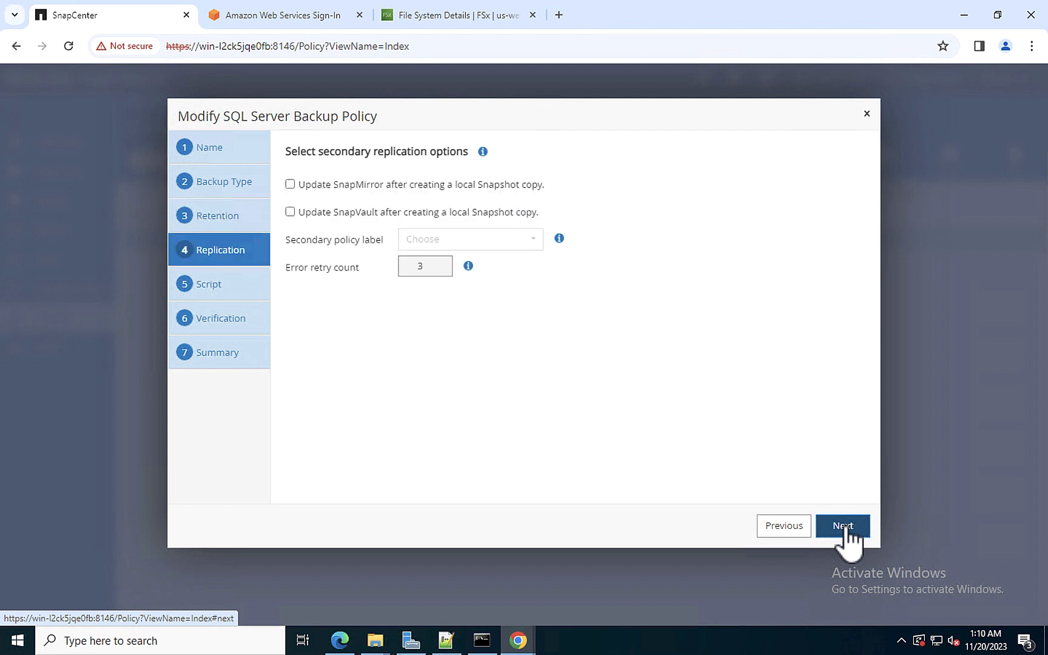
pyautogui.click(844, 526)
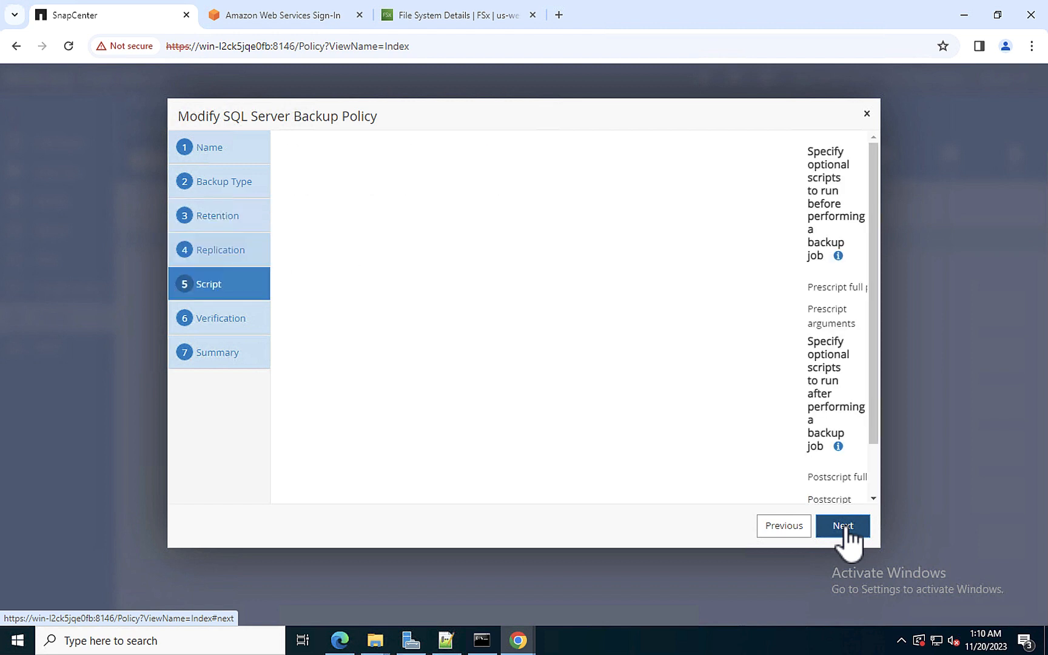
pyautogui.click(843, 526)
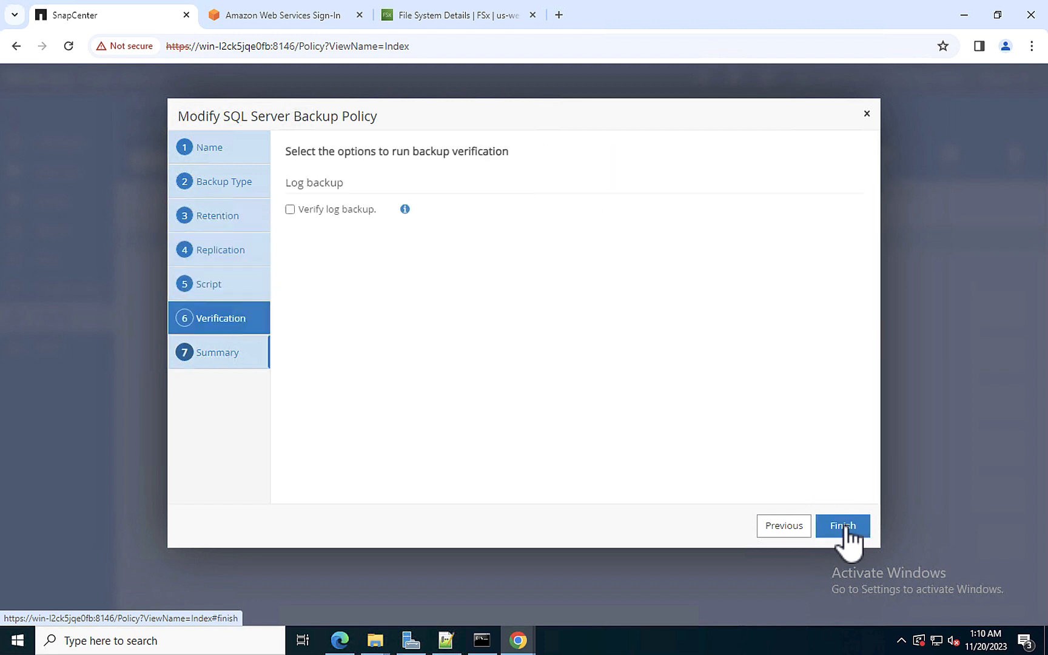
pyautogui.click(843, 527)
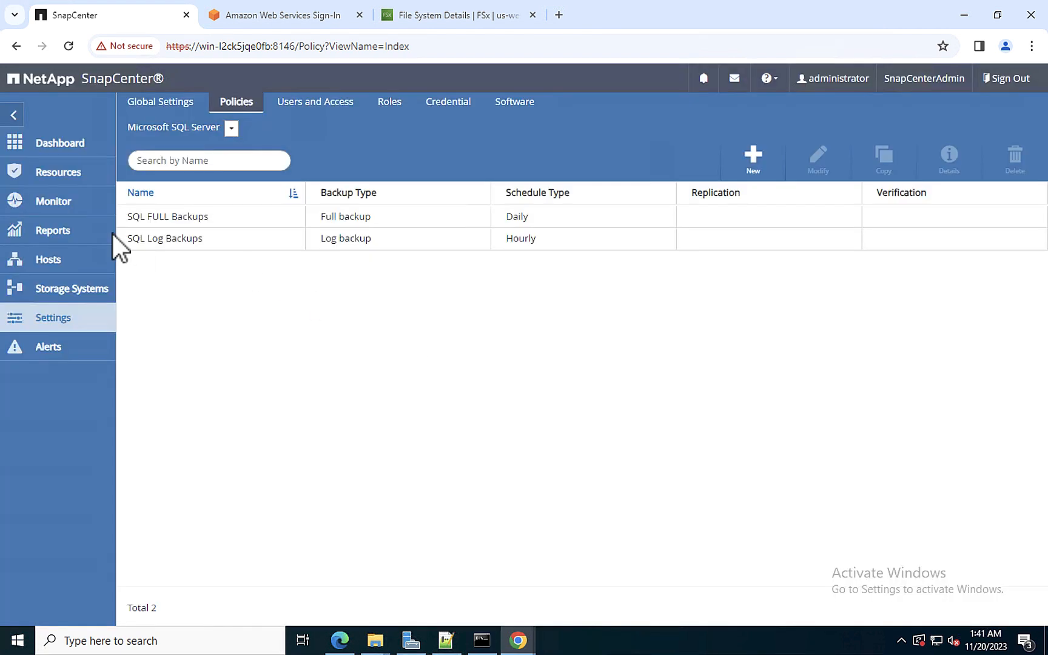
# Step: Review the Microsoft SQL Server resources by instance, and return to the database view
pyautogui.click(63, 172)
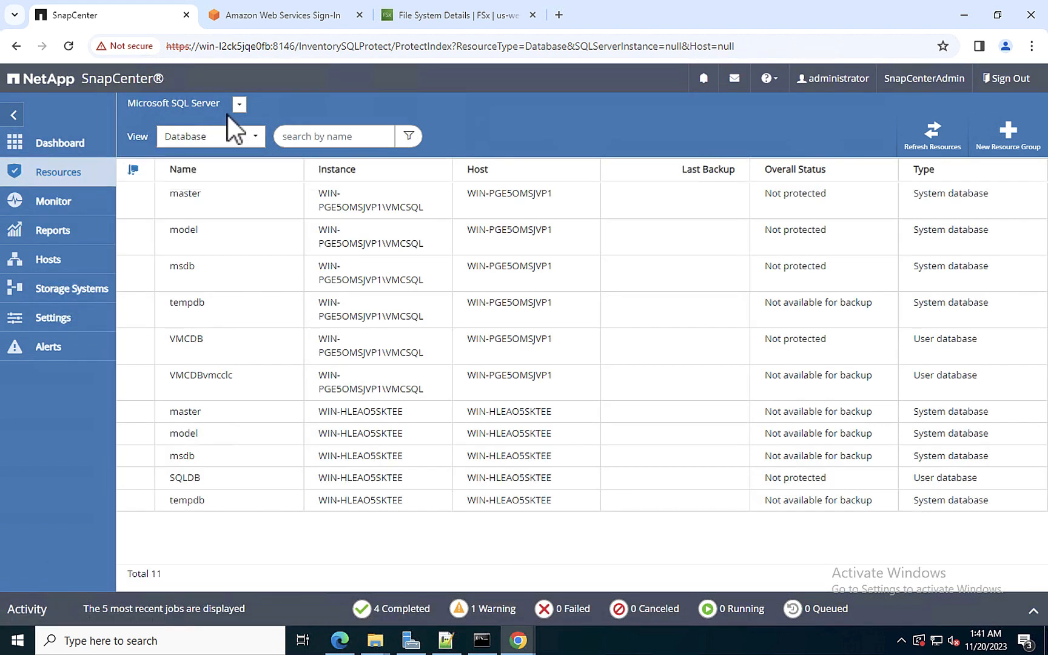
pyautogui.click(251, 138)
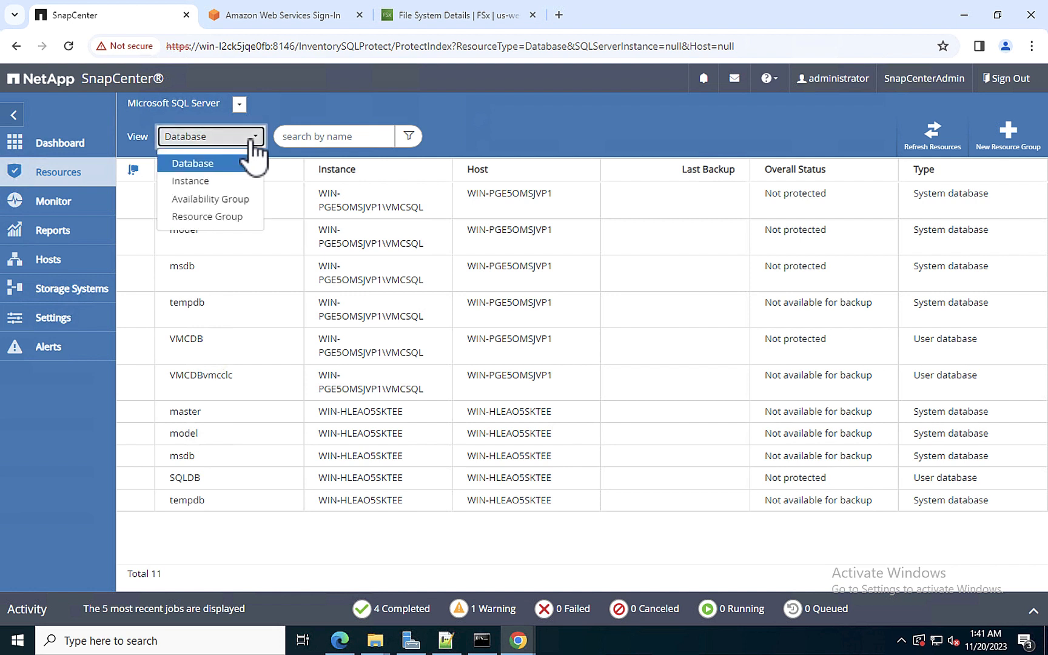
pyautogui.click(192, 180)
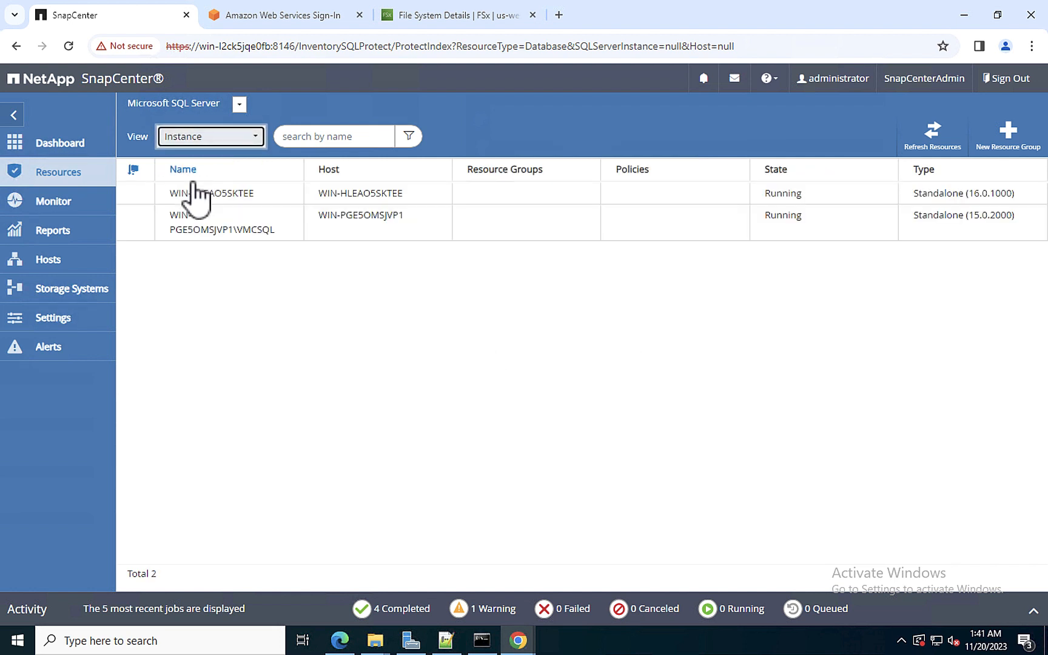
pyautogui.click(245, 138)
pyautogui.click(203, 164)
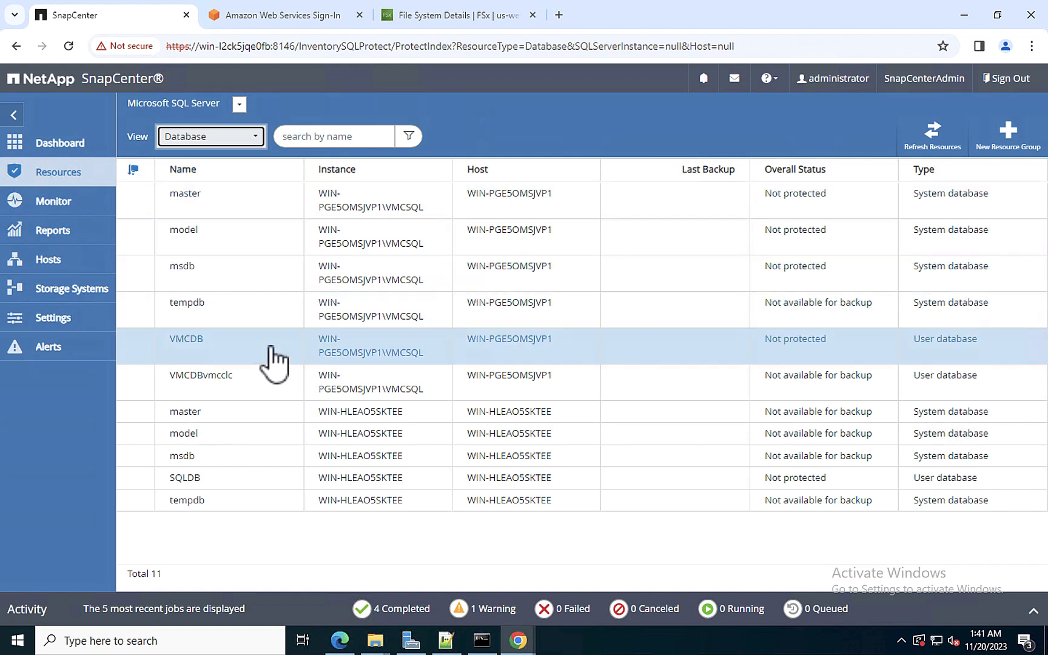
# Step: Start protecting the VMCDB database with the SQL FULL Backups policy, scheduled from 11/20/2023 02:00 am and repeating every 1 day
pyautogui.click(271, 348)
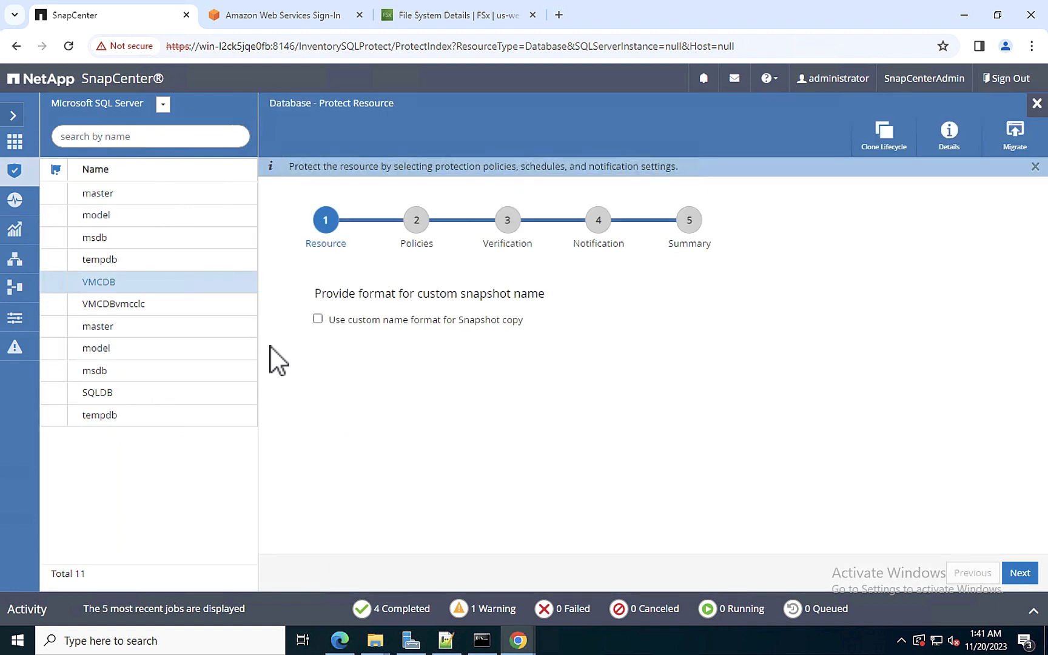
pyautogui.click(1021, 576)
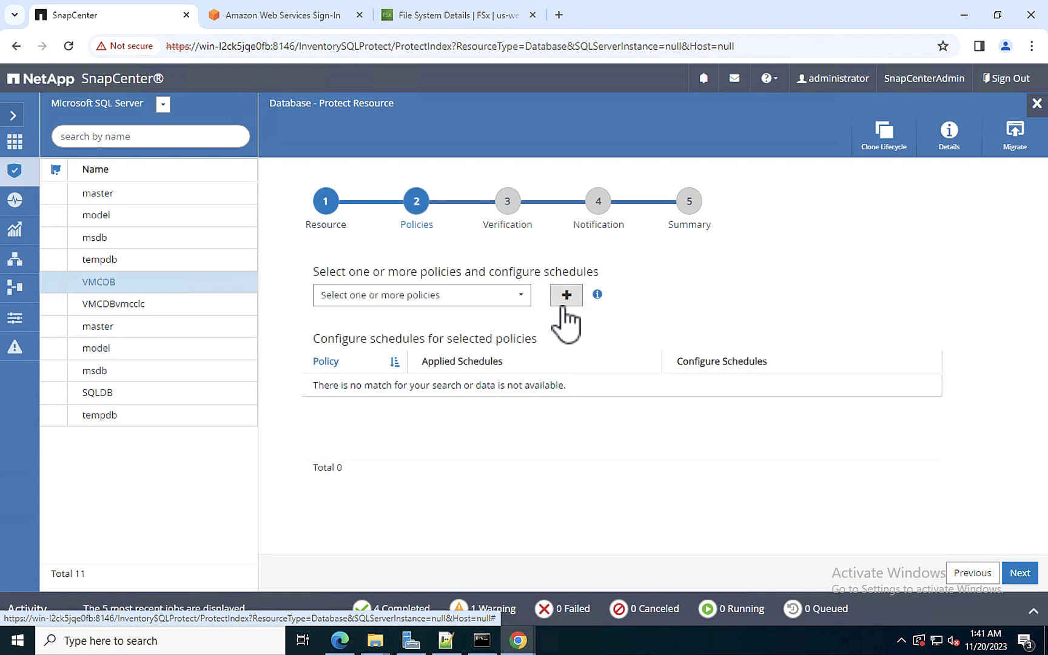
pyautogui.click(524, 297)
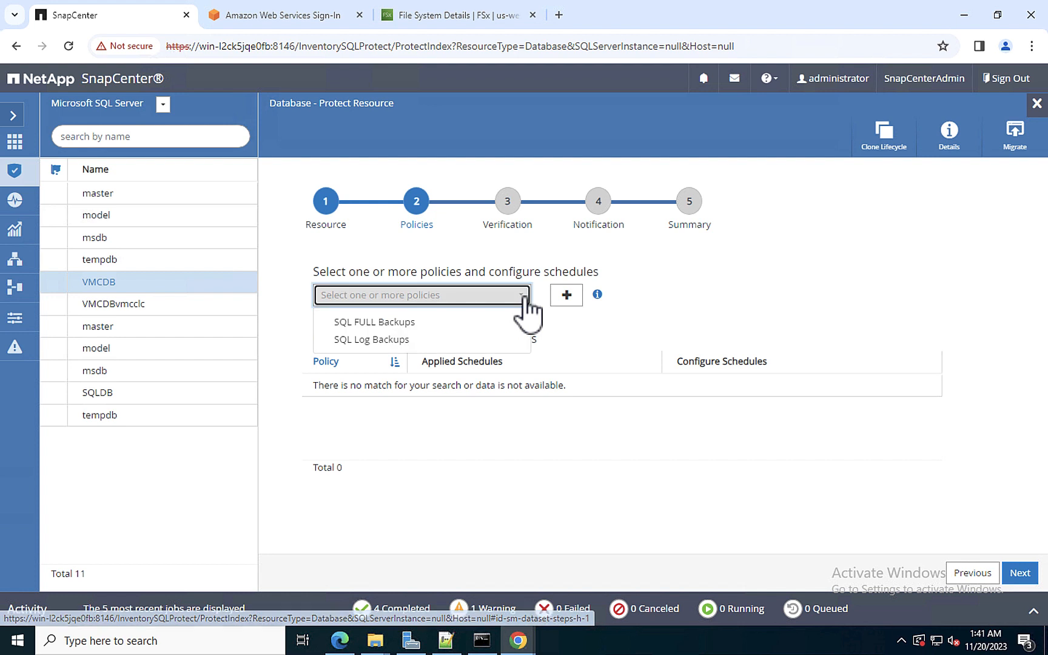
pyautogui.click(374, 324)
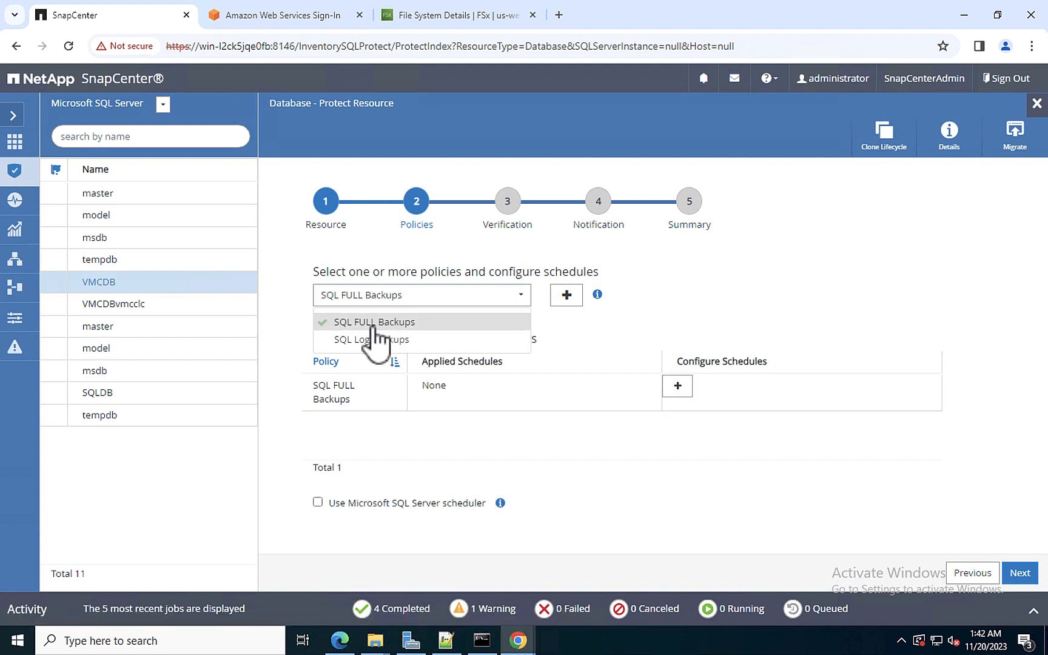
pyautogui.click(678, 388)
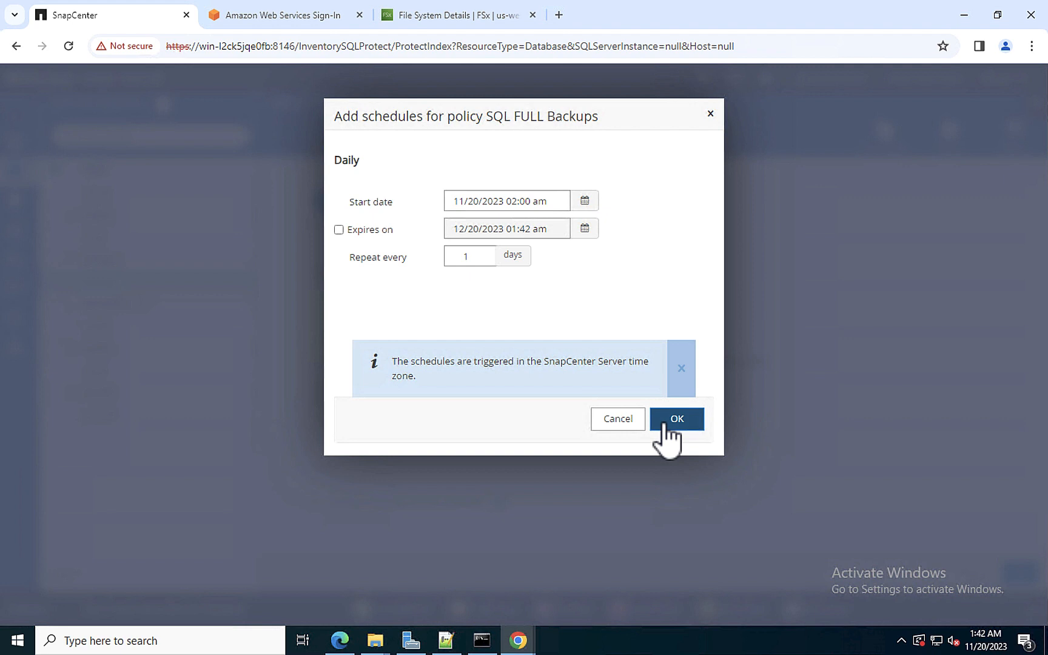
pyautogui.click(665, 424)
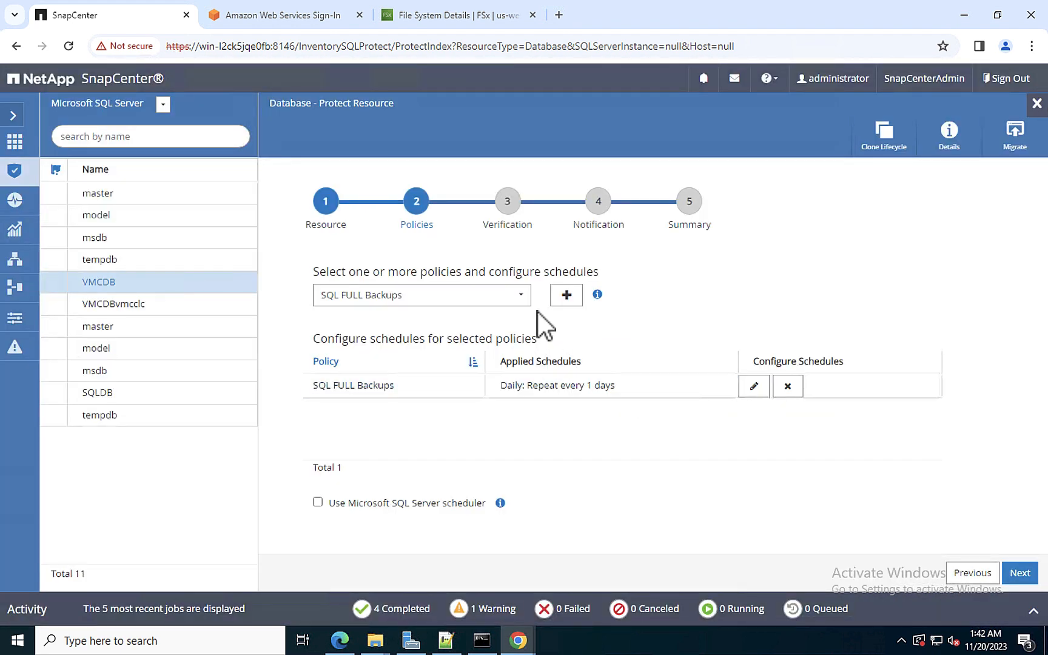
# Step: Add the SQL Log Backups policy to VMCDB's protection, scheduled from 11/20/2023 02:00 am and repeating every 0 hours 15 mins
pyautogui.click(520, 299)
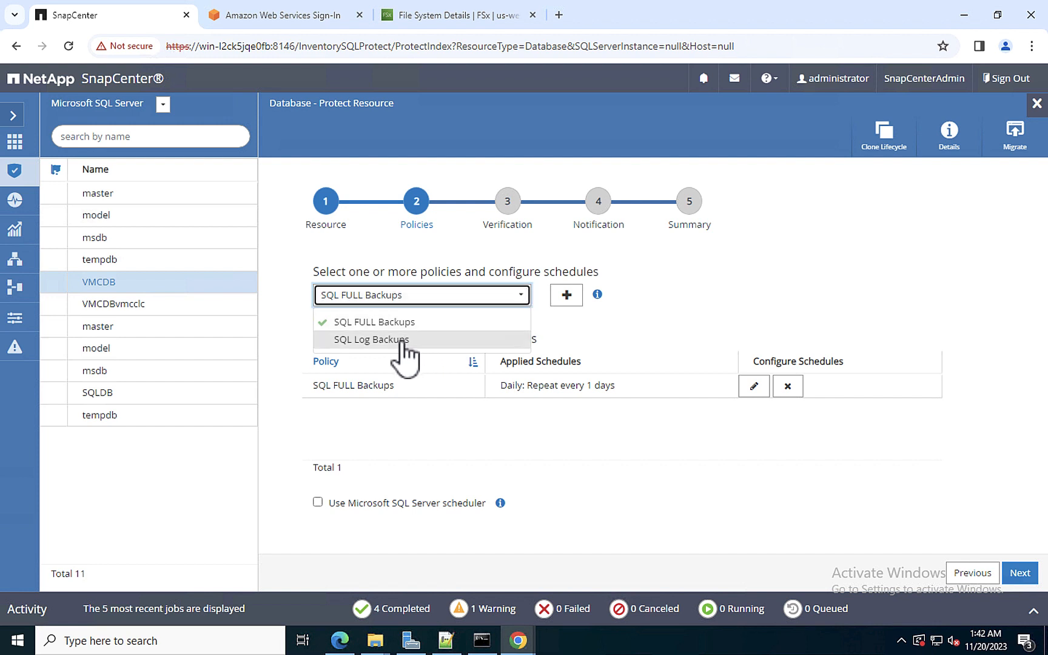
pyautogui.click(372, 340)
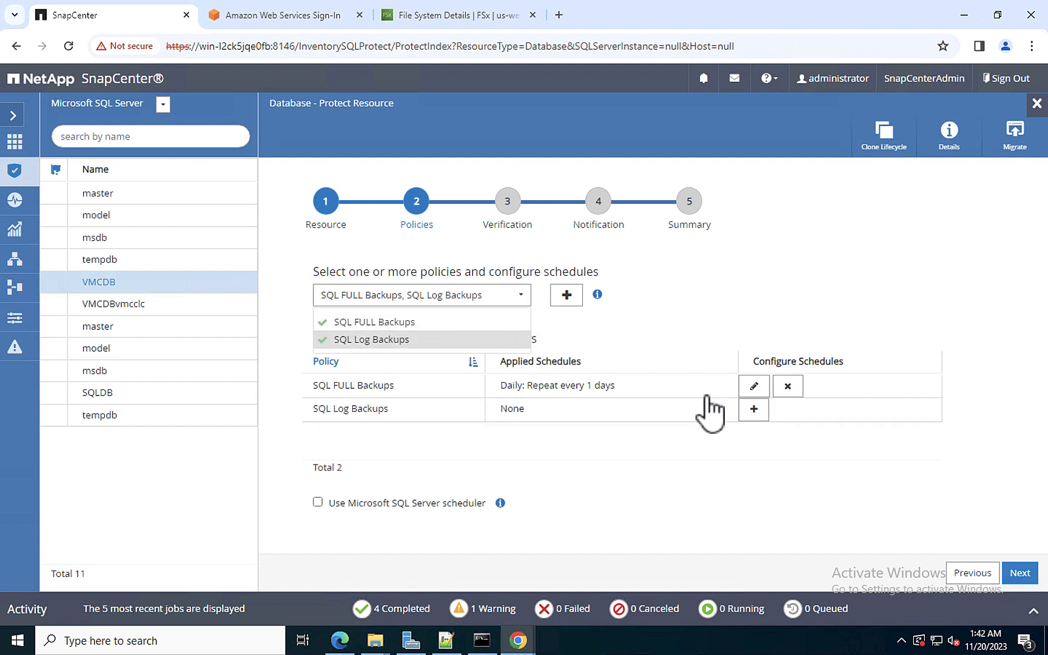
pyautogui.click(753, 411)
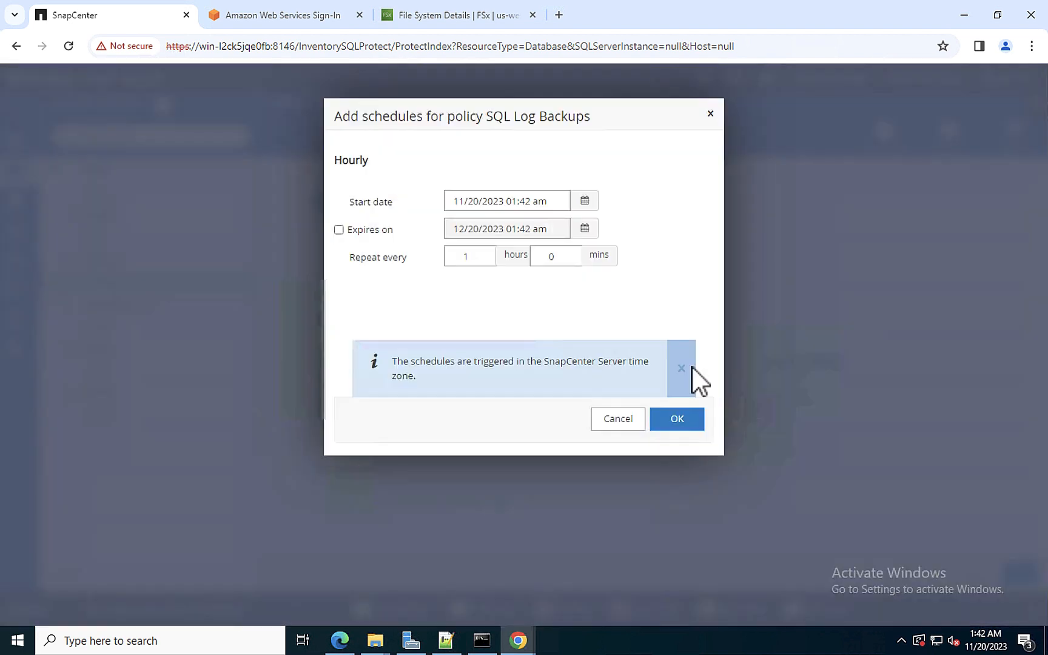
pyautogui.click(559, 256)
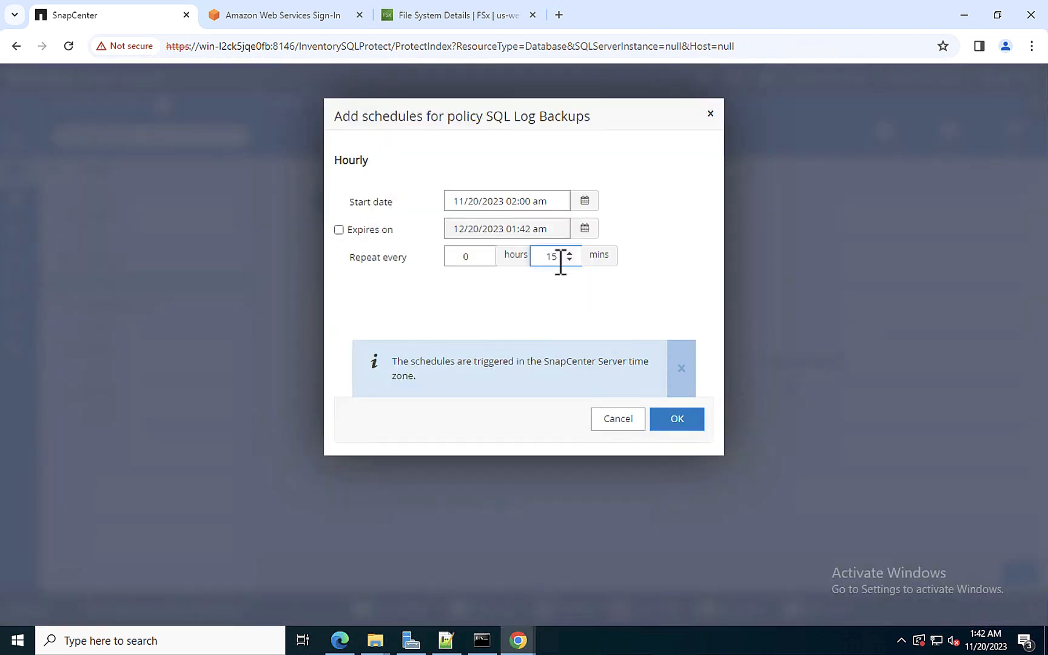
pyautogui.write('15')
pyautogui.click(672, 419)
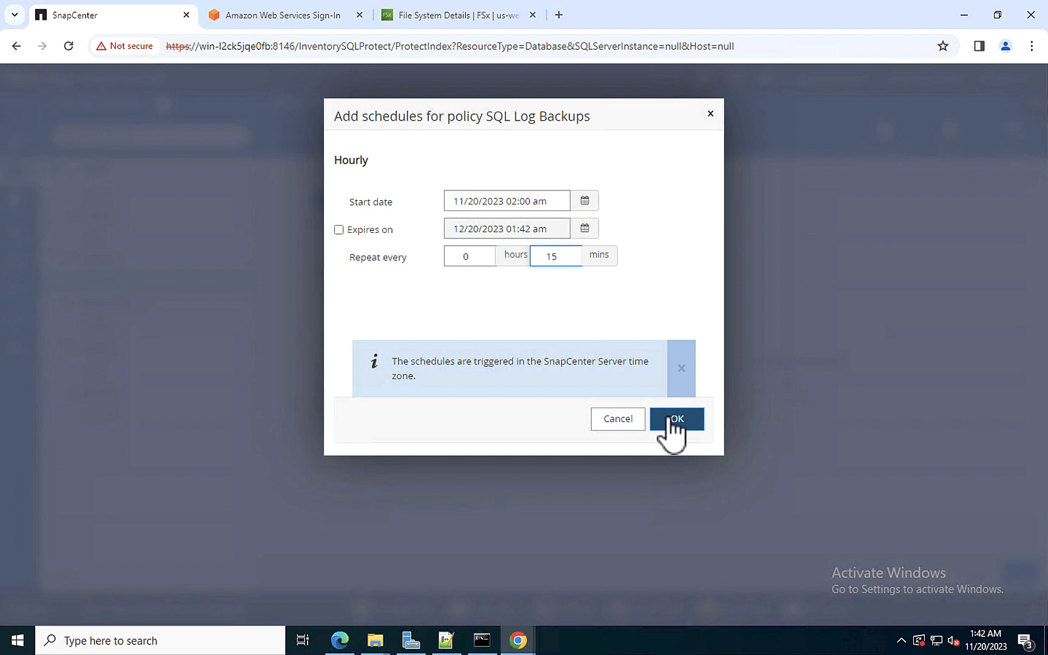
pyautogui.click(672, 418)
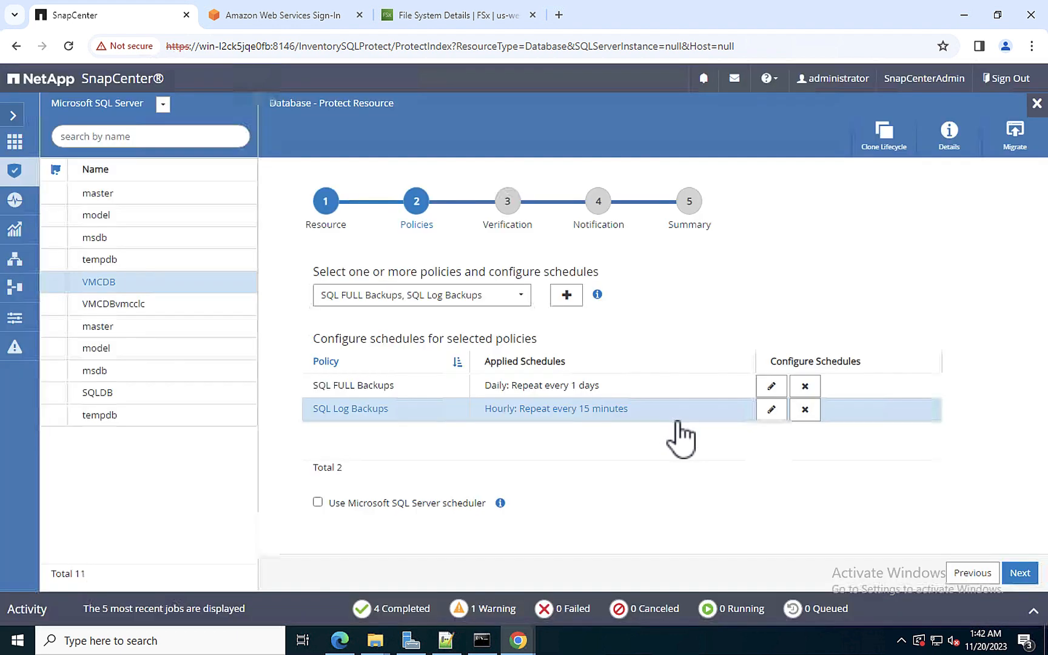
# Step: Keep the verification and notification settings unchanged and finish the VMCDB protection setup
pyautogui.click(1024, 574)
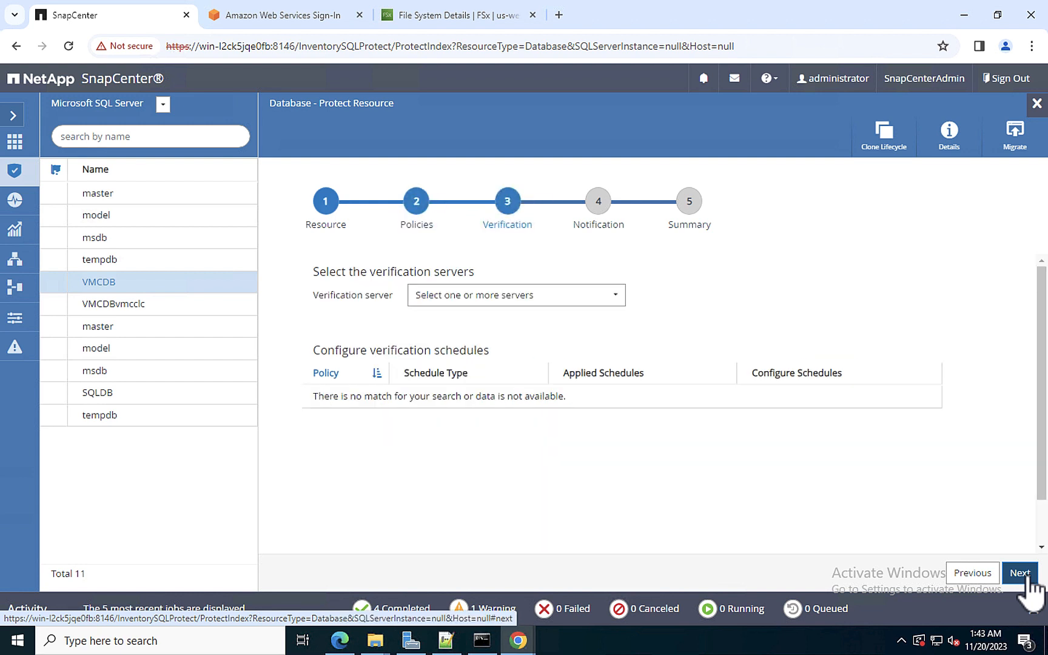
pyautogui.click(1024, 574)
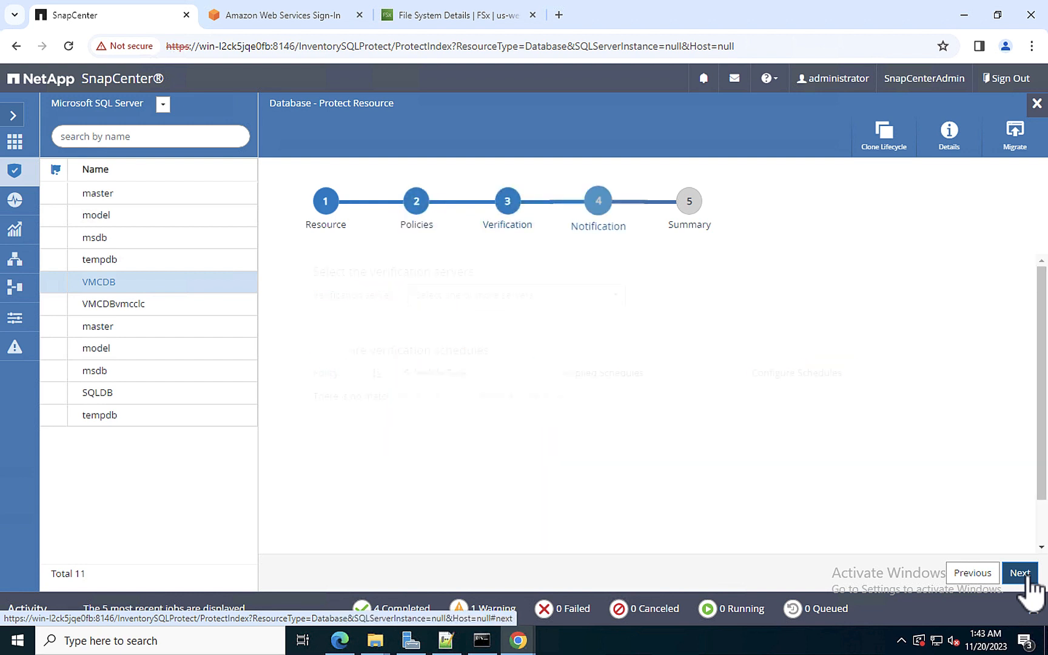
pyautogui.click(1025, 574)
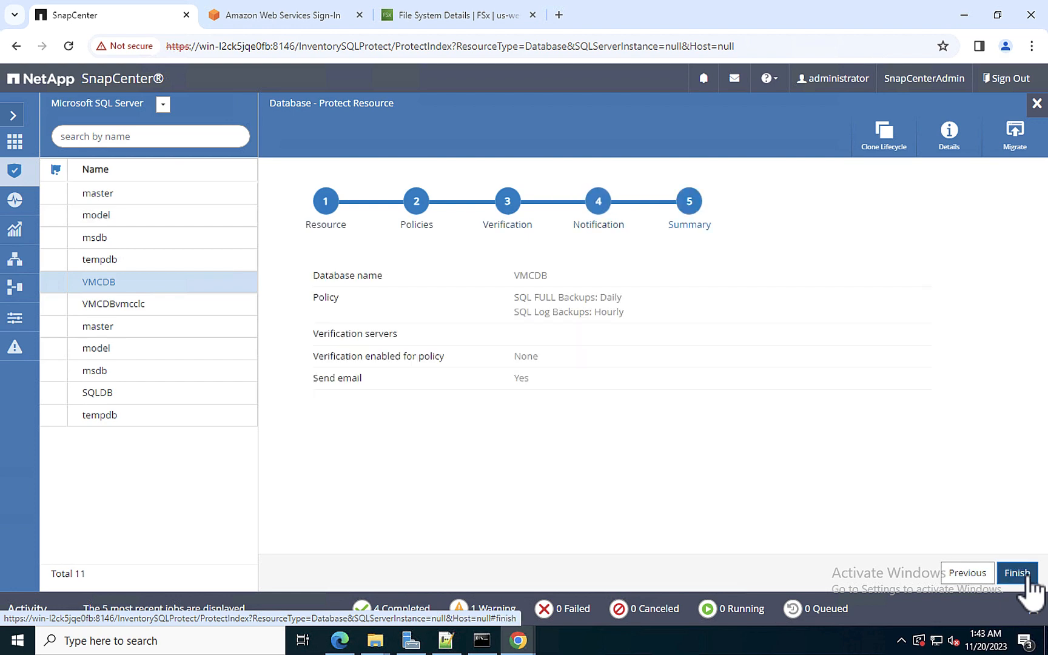
pyautogui.click(1027, 576)
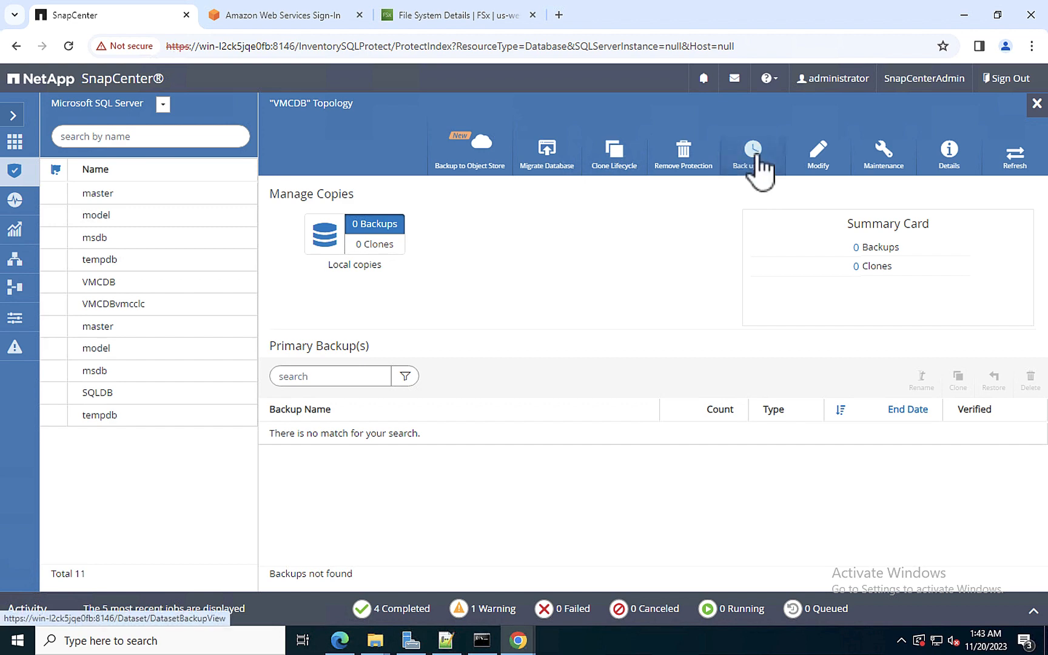
# Step: Run an on-demand backup of VMCDB with the SQL FULL Backups policy, without verification after backup
pyautogui.click(752, 151)
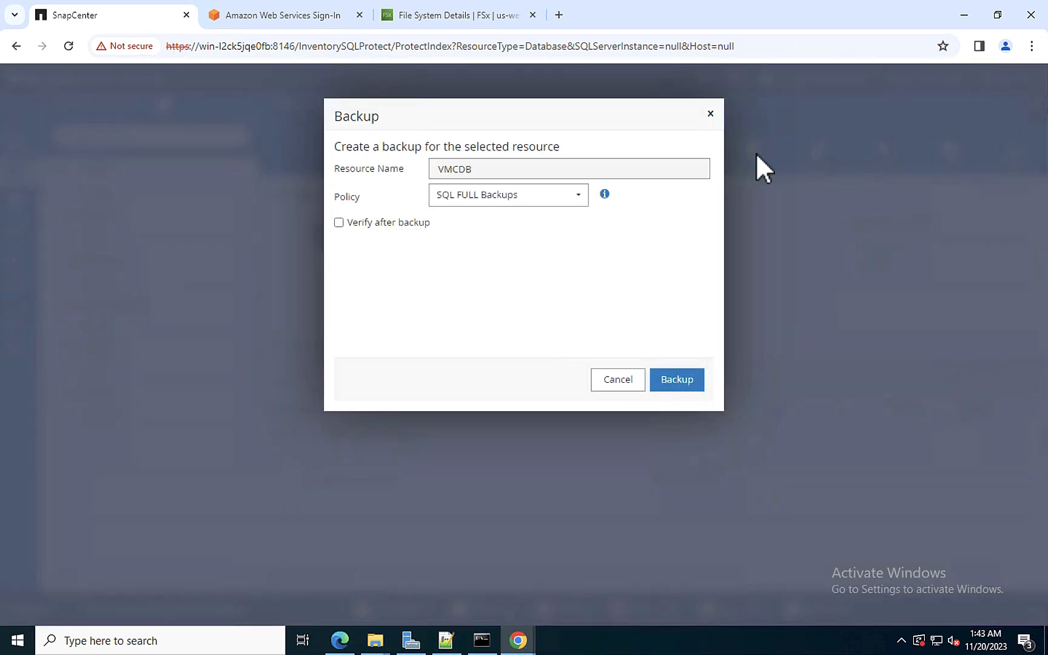
pyautogui.click(689, 380)
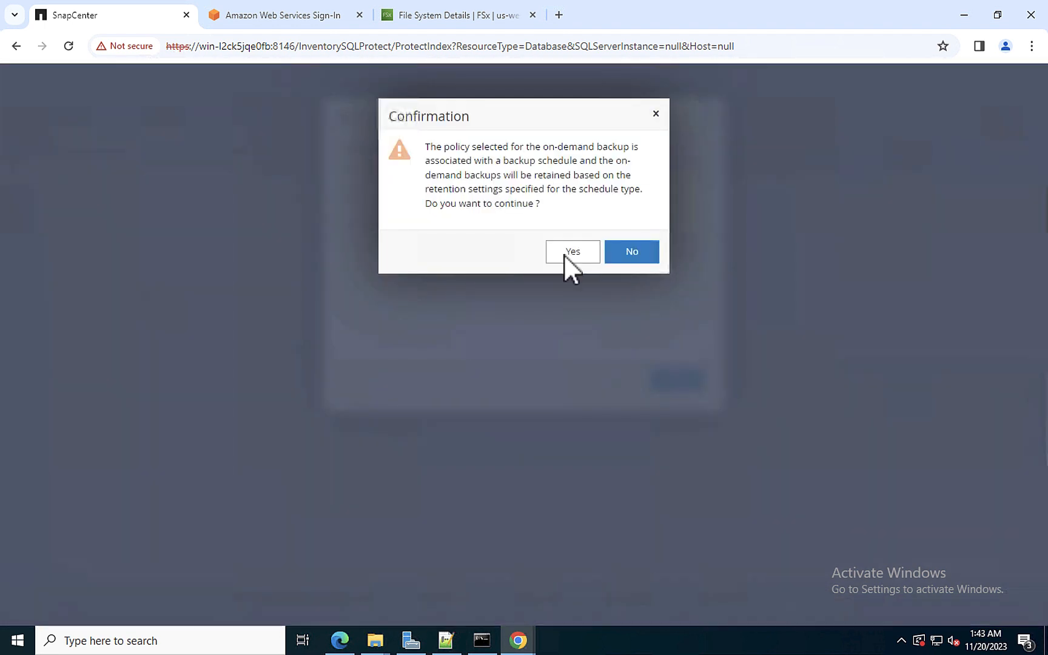
pyautogui.click(563, 254)
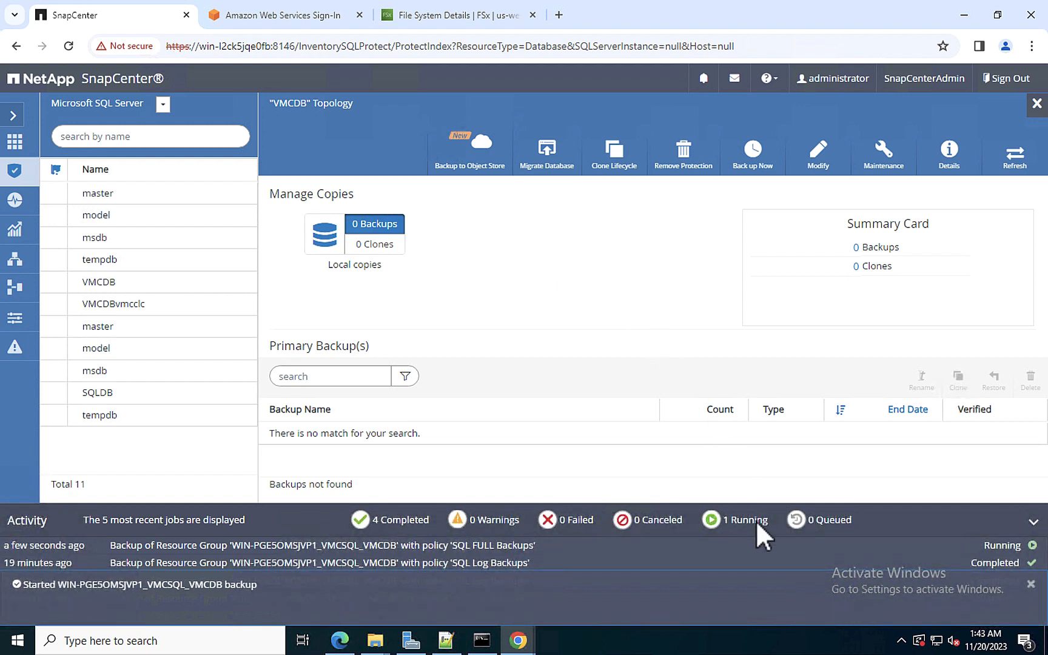
# Step: Run another on-demand backup of VMCDB with the SQL Log Backups policy
pyautogui.click(554, 200)
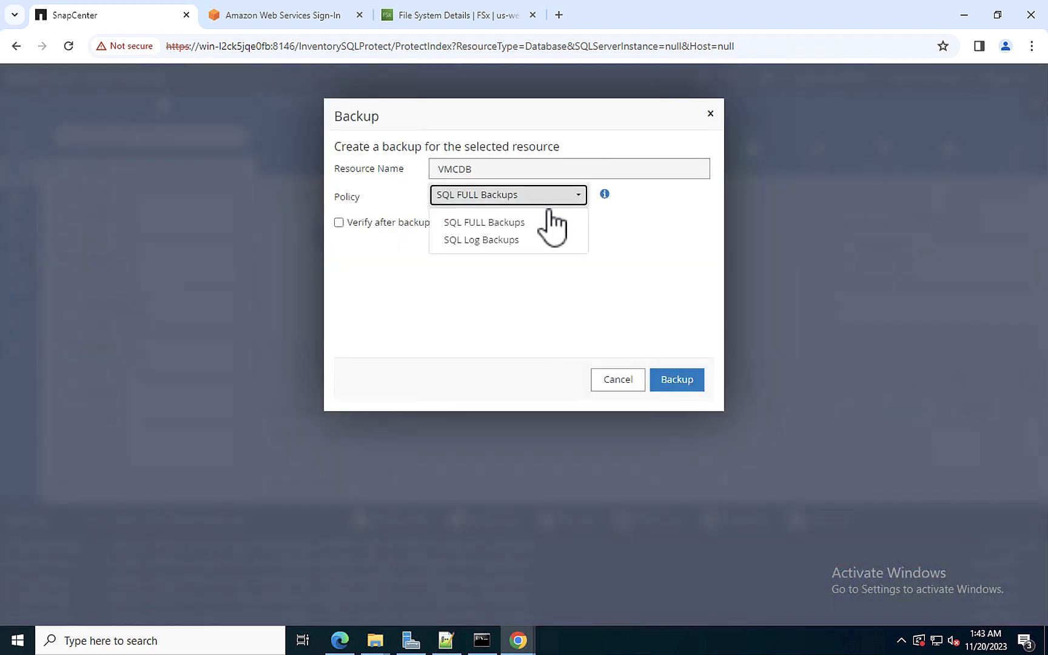
pyautogui.click(497, 242)
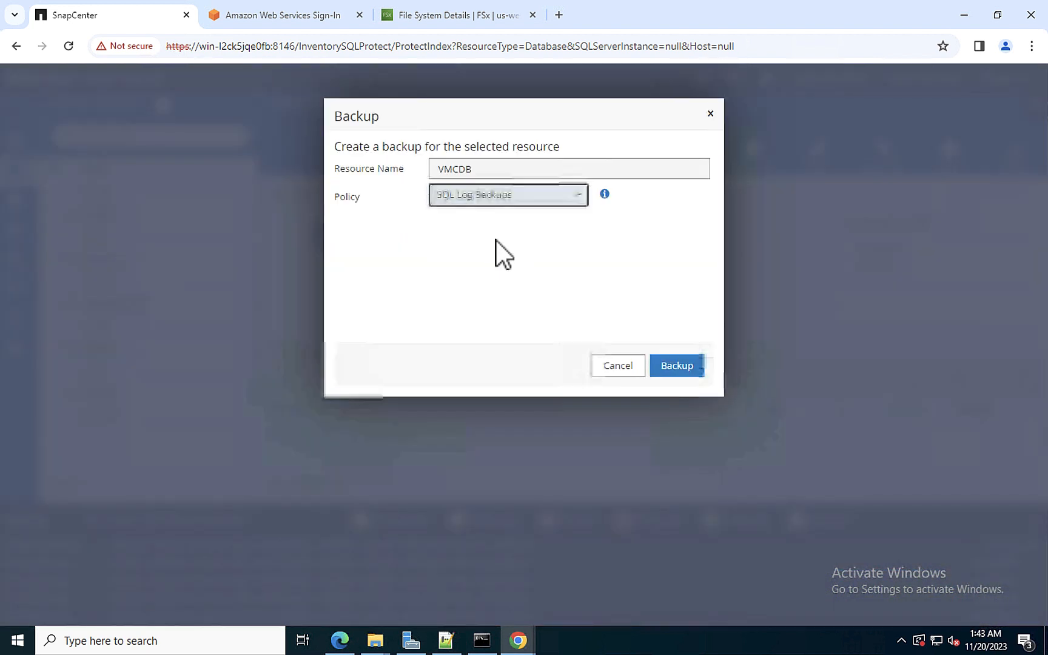
pyautogui.click(673, 365)
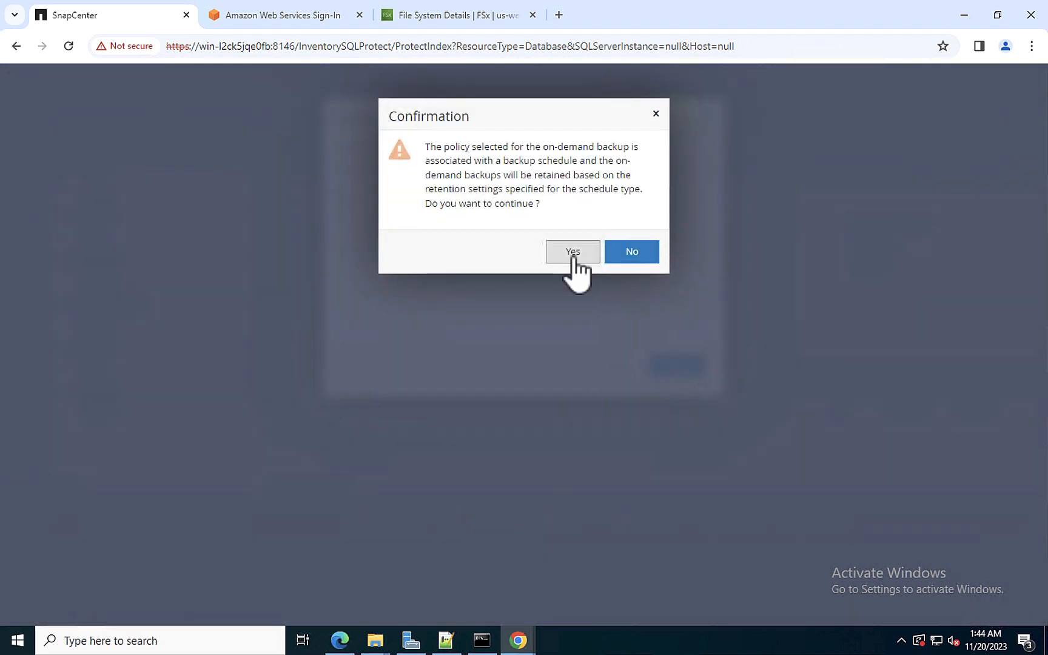
pyautogui.click(573, 255)
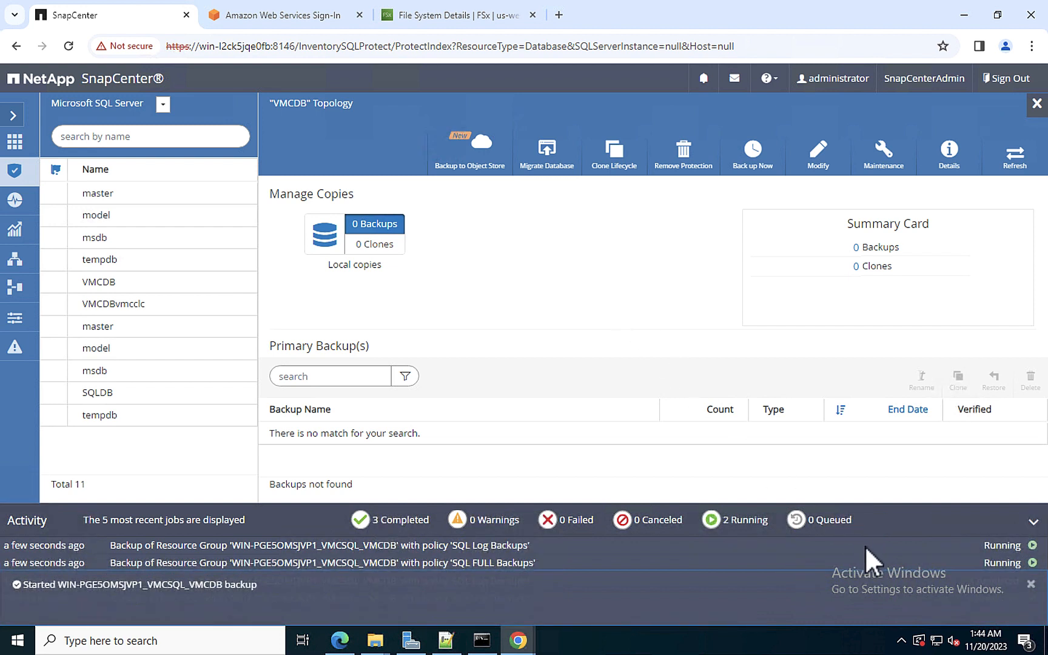
# Step: Examine the task details of the SQL FULL Backups job, and reload VMCDB's list of primary backups with the activity list collapsed
pyautogui.click(500, 560)
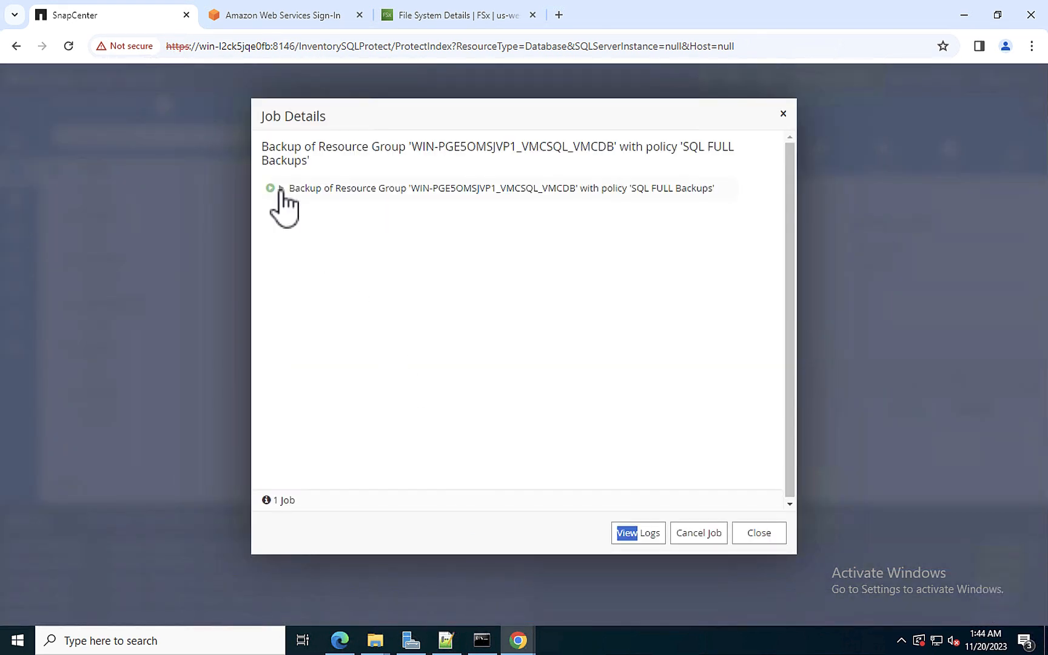
pyautogui.click(281, 188)
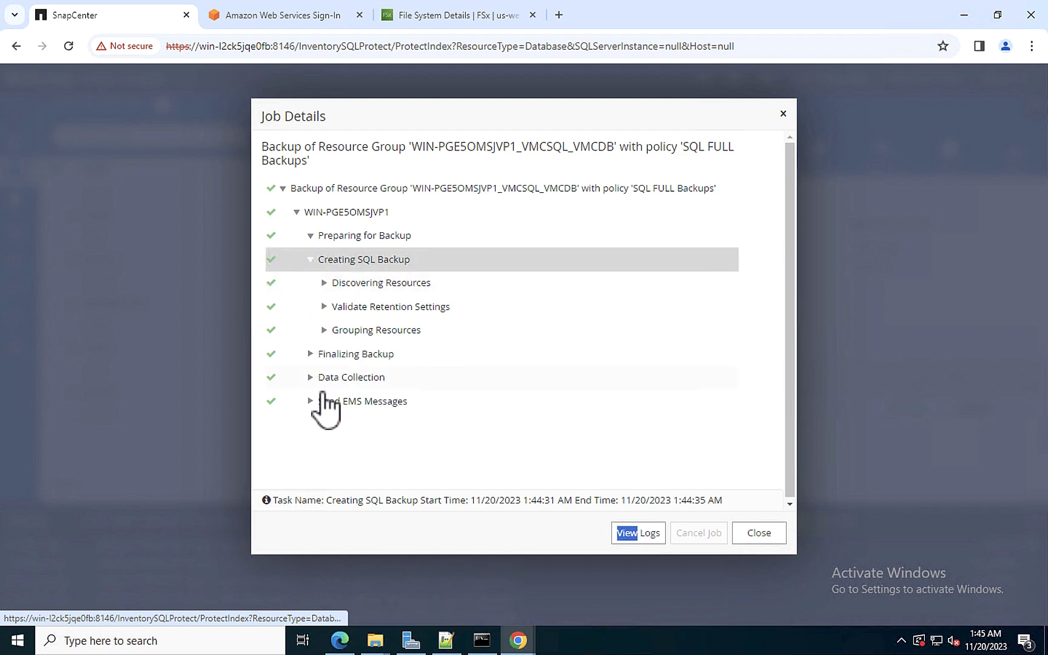
pyautogui.click(751, 534)
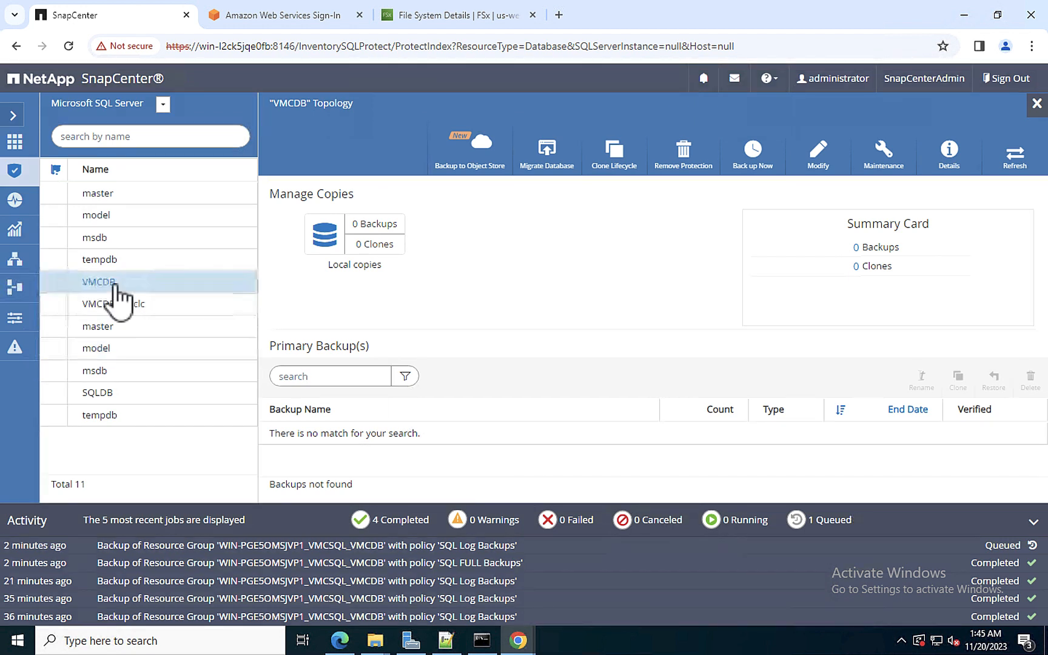
pyautogui.click(115, 282)
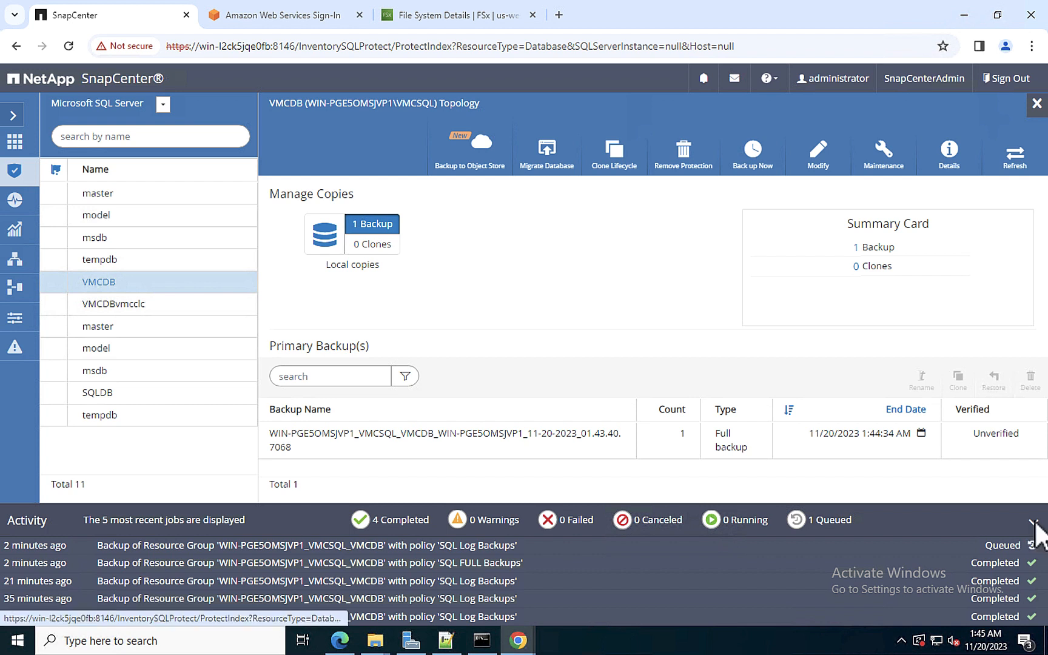
pyautogui.click(1032, 521)
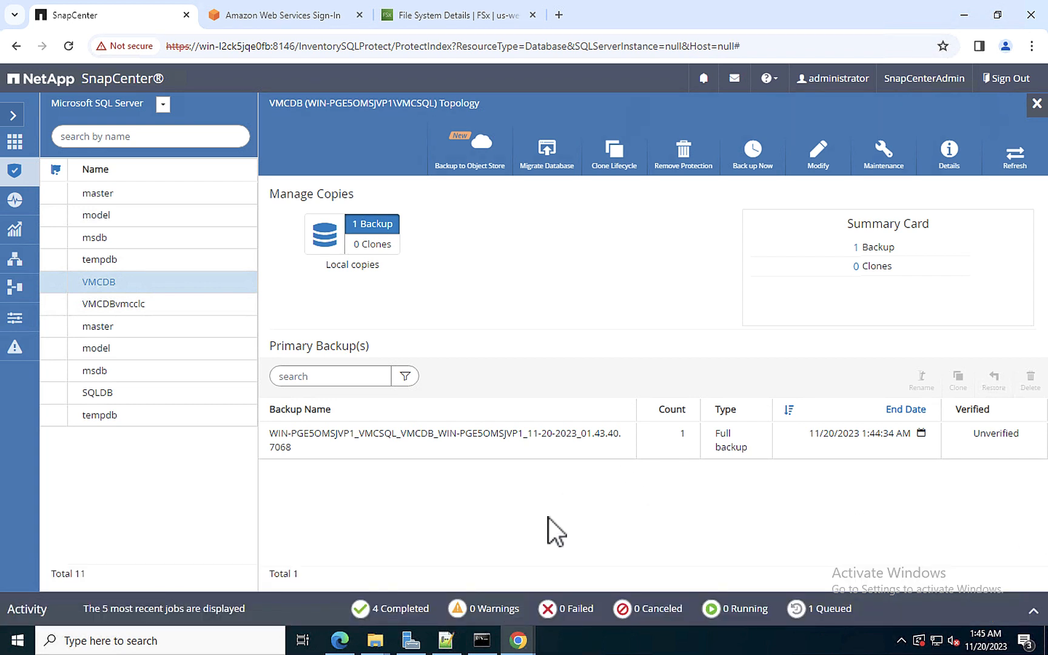
# Step: Switch to the OpenSSH SSH client and highlight the VMCDB snapshot ending in 11-20-2023_01.43.40.7068_1 in the scv_new_vol1 snapshot list
pyautogui.click(482, 642)
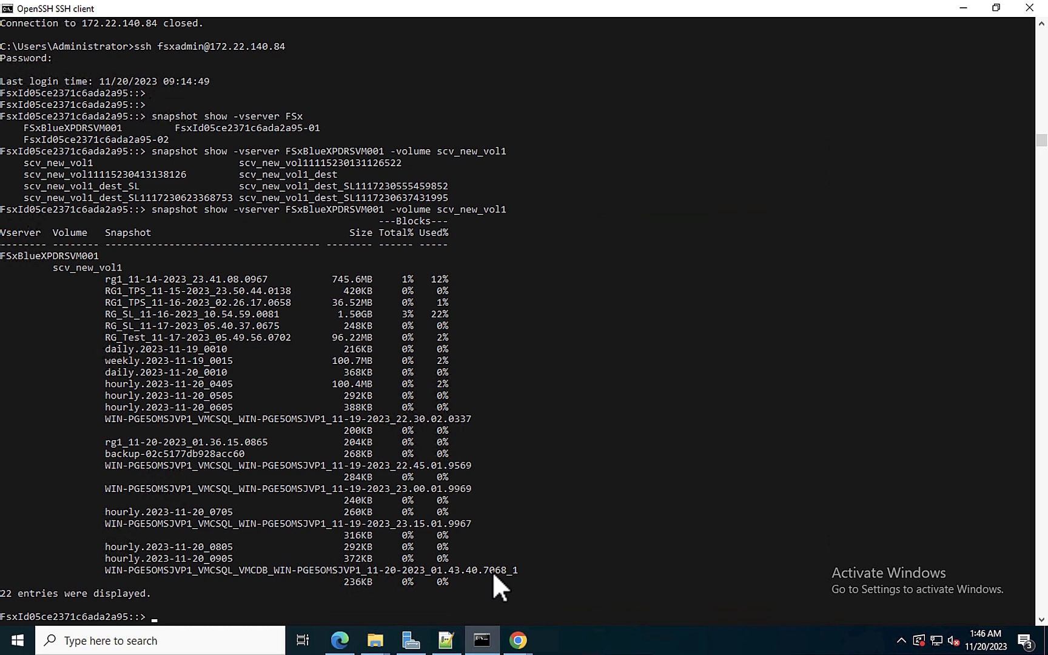
pyautogui.click(491, 571)
pyautogui.doubleClick(492, 571)
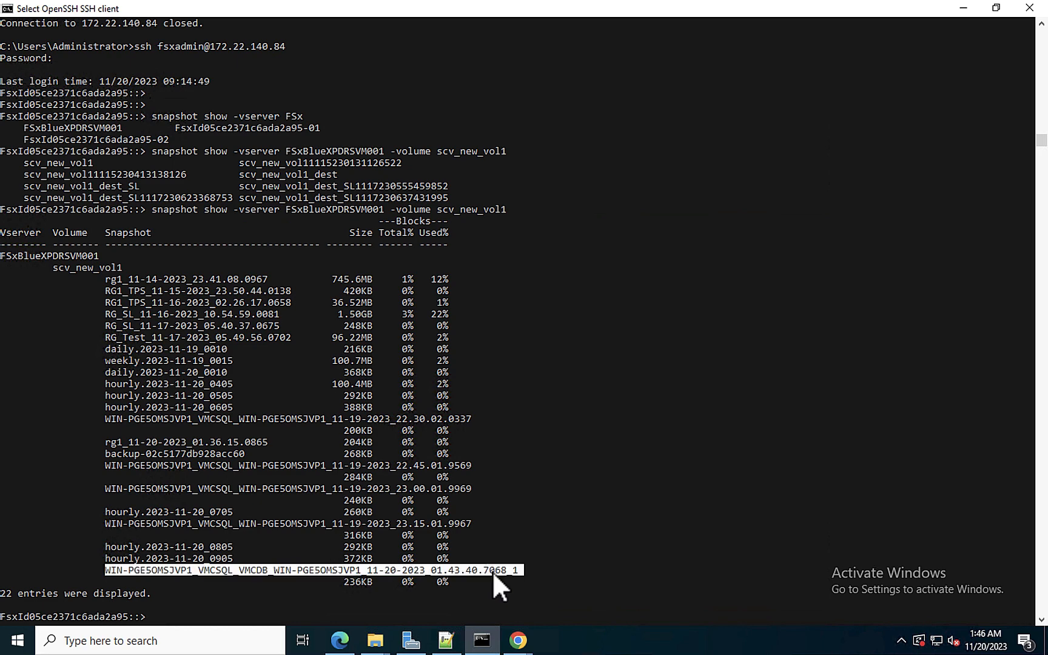